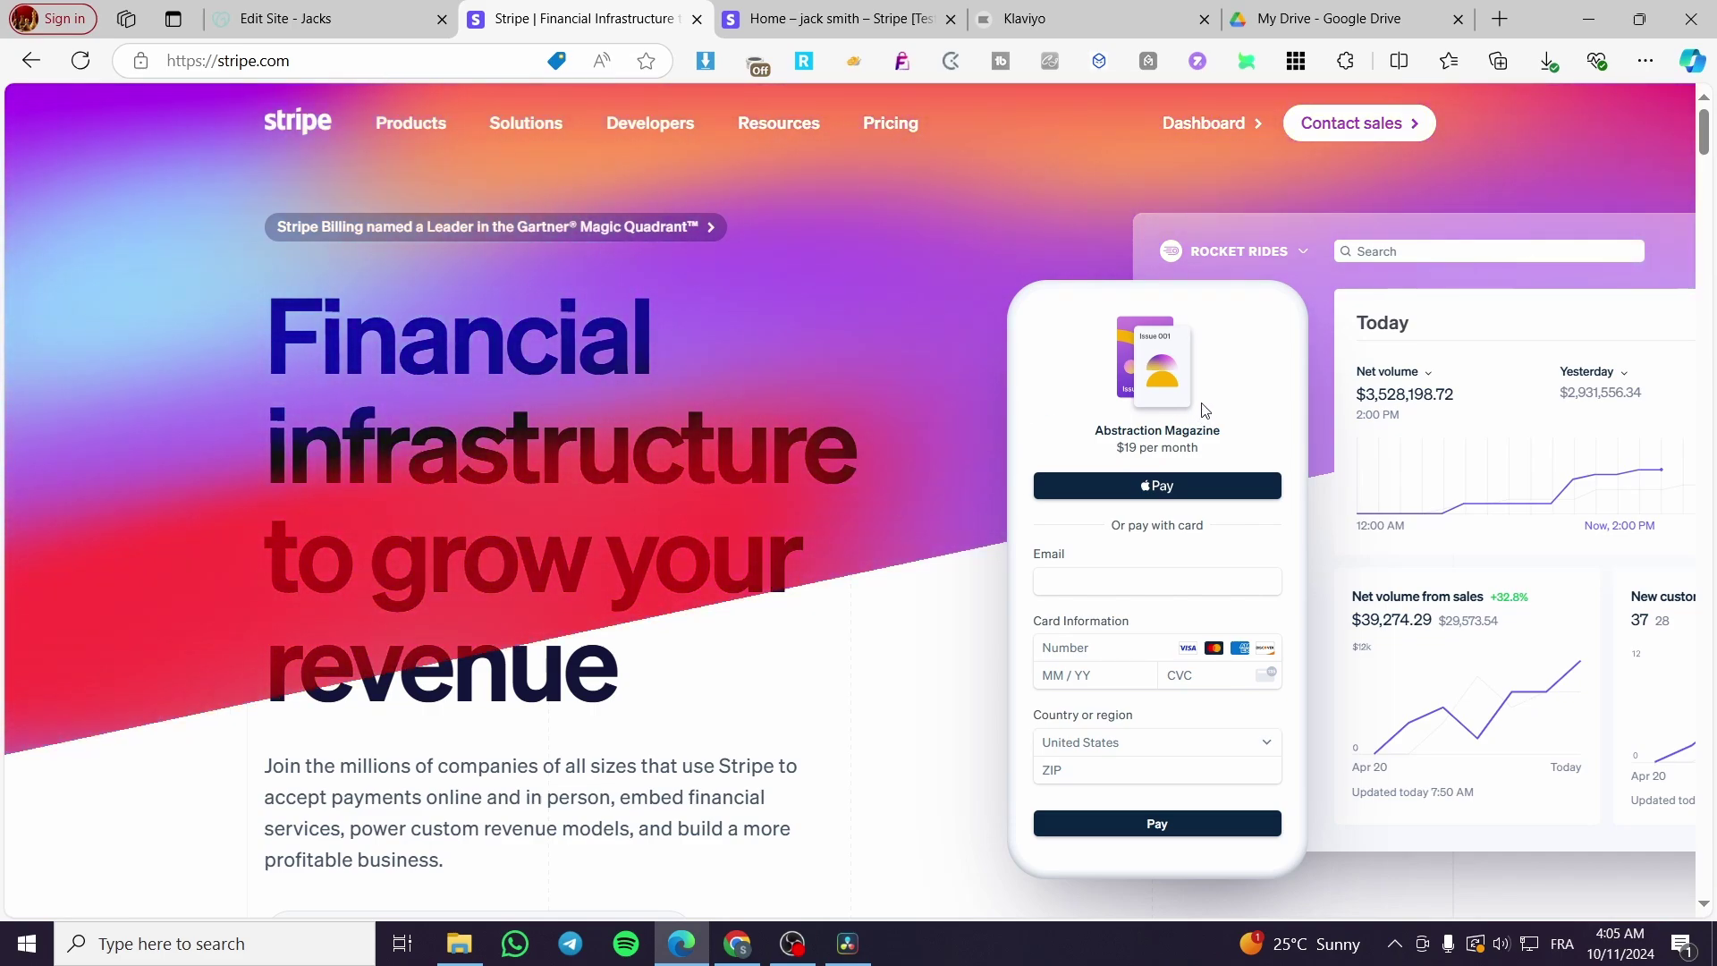
Step: Switch browser tabs between stripe.com and the test-mode Stripe dashboard
click(752, 20)
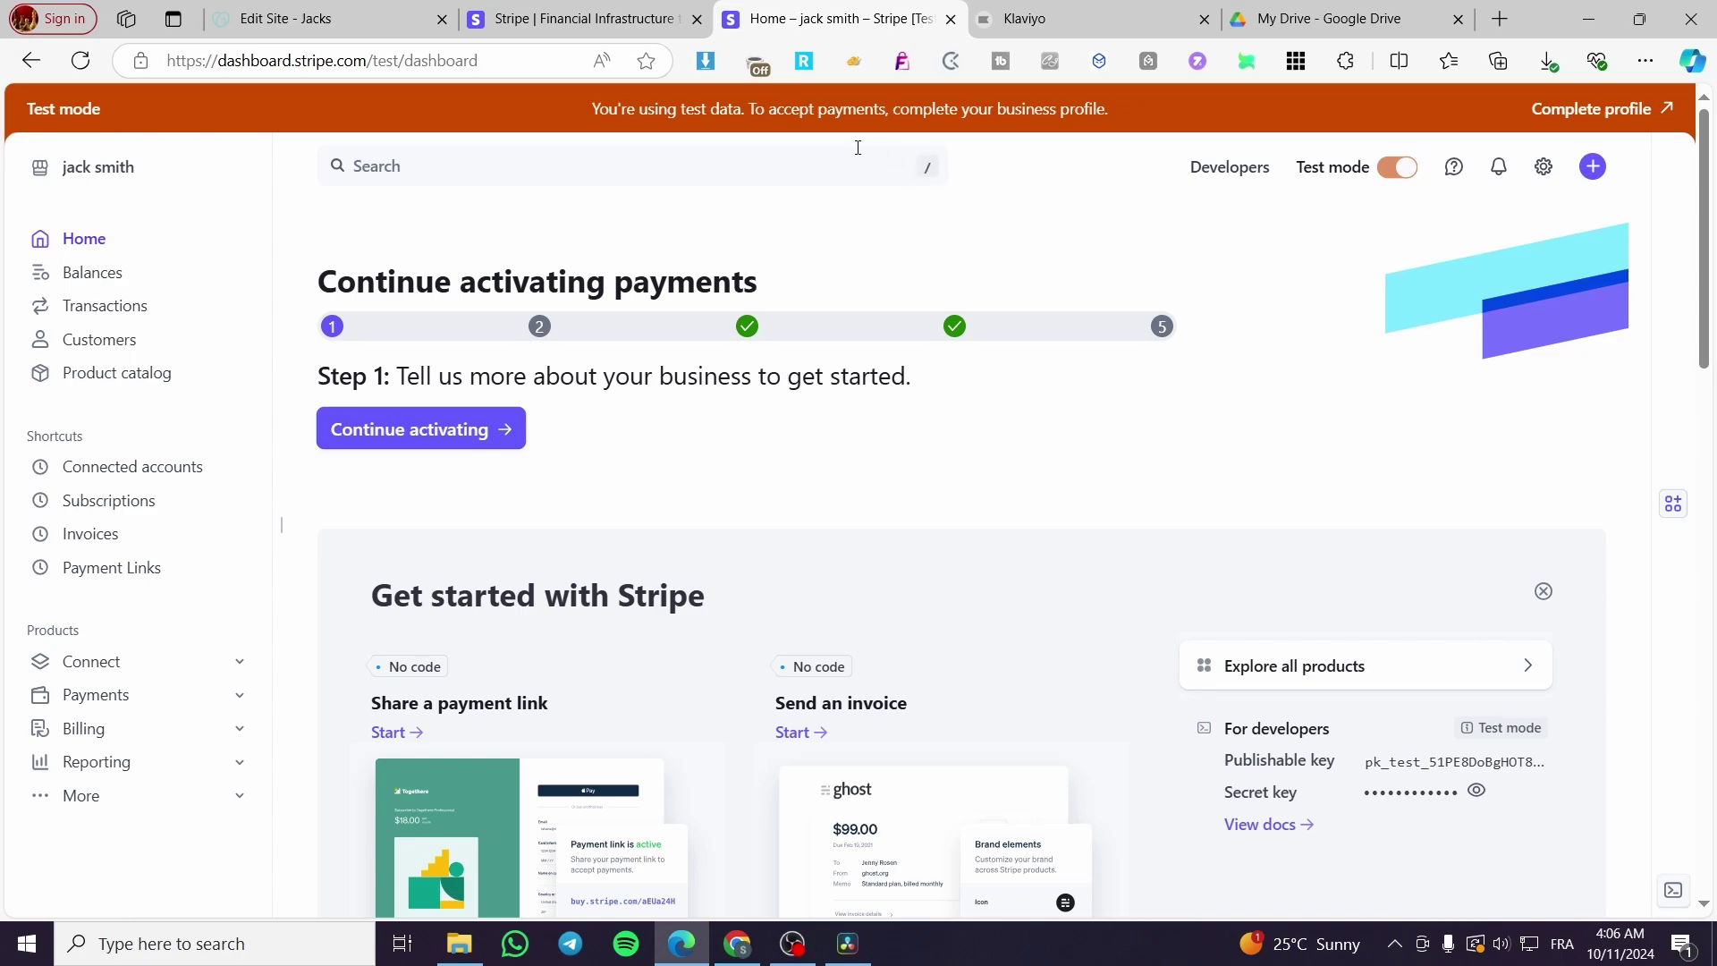
Step: Return from the stripe.com tab to the dashboard and resume account activation
click(558, 15)
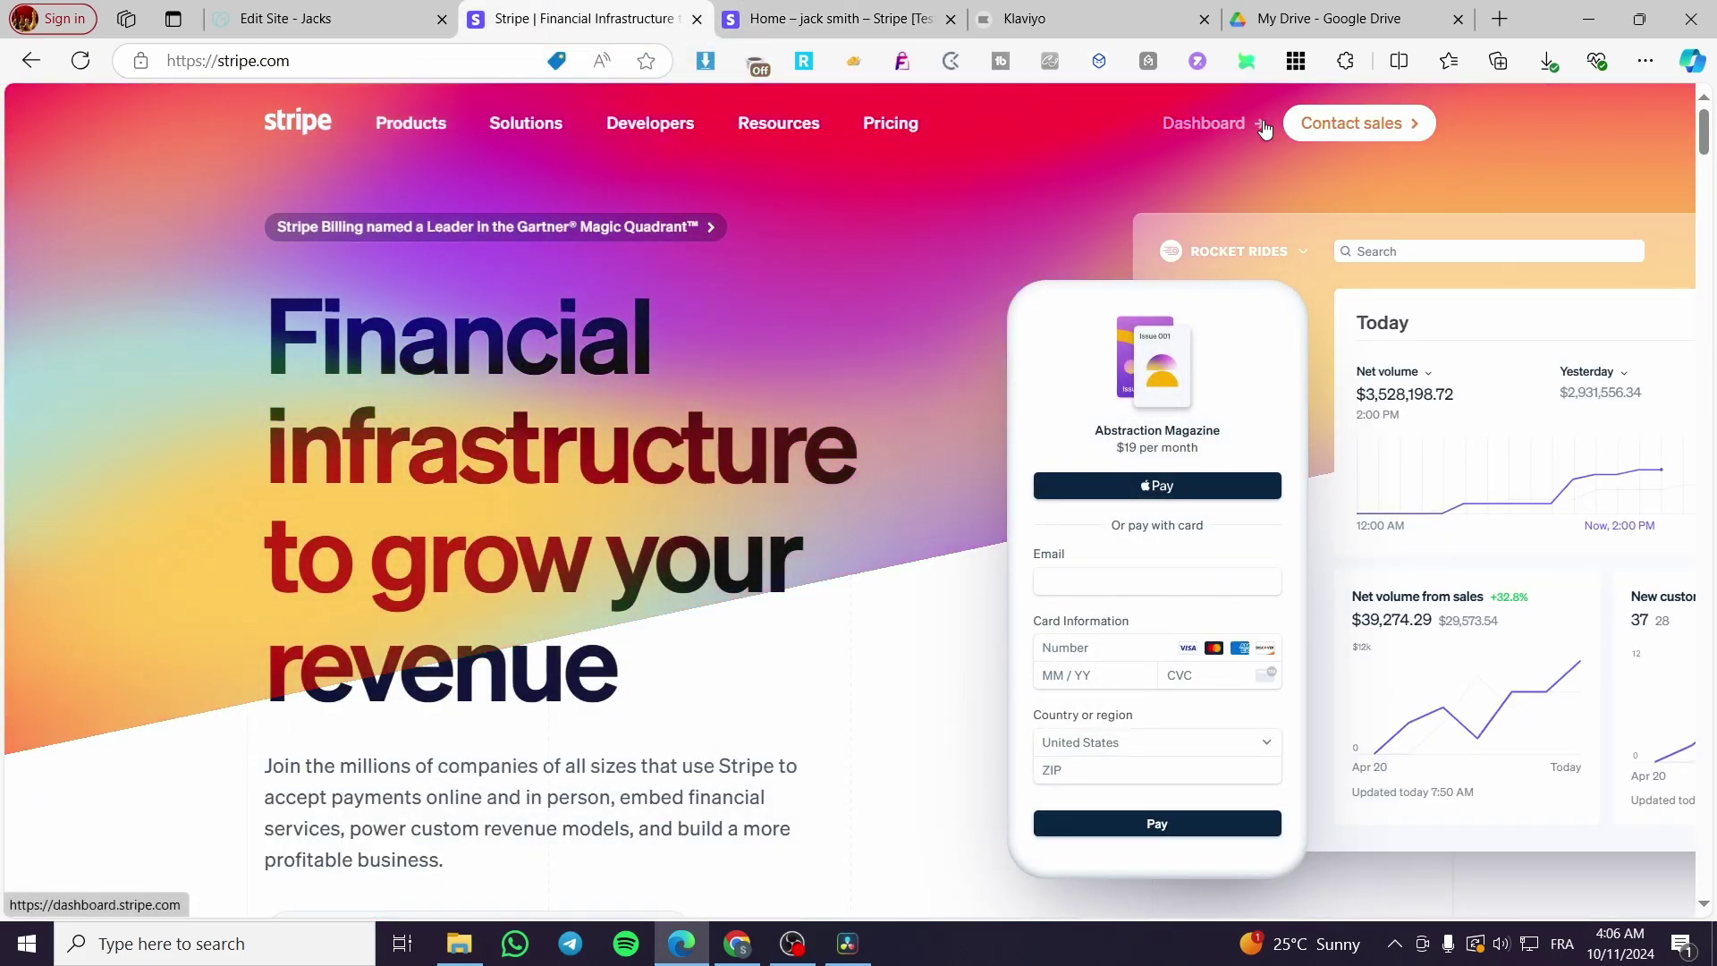
scroll(1203, 357, down, 1)
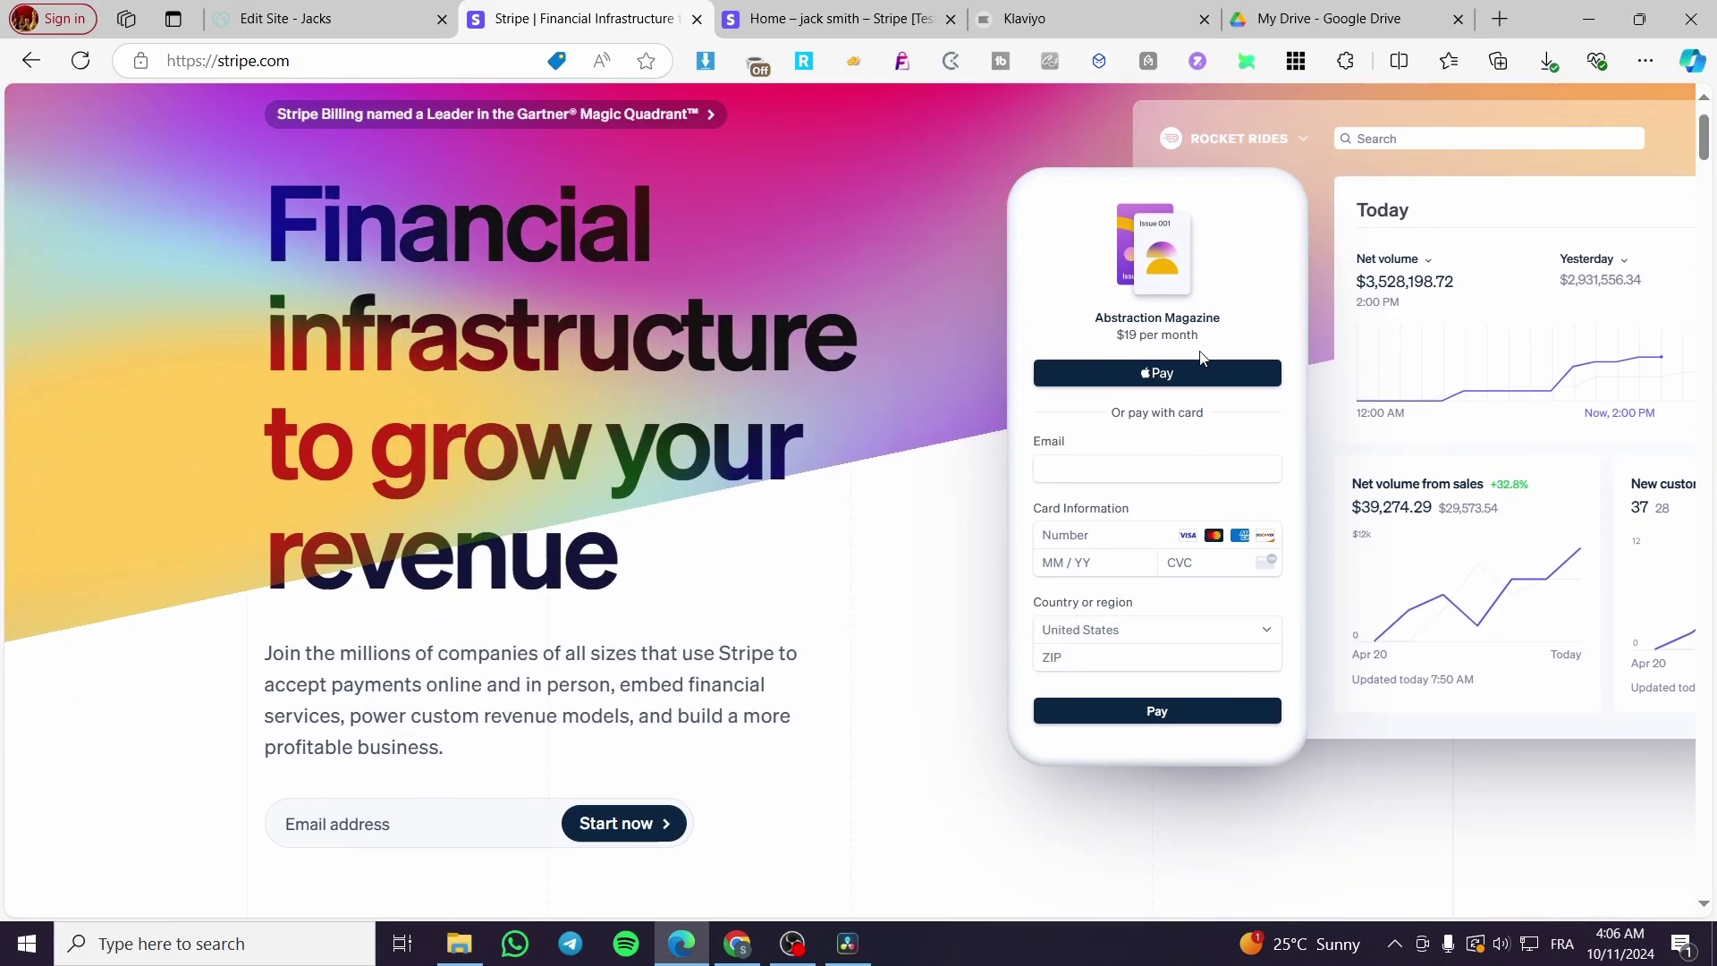
scroll(1196, 349, down, 4)
scroll(1196, 349, down, 1)
scroll(1195, 349, down, 1)
scroll(939, 655, up, 7)
scroll(940, 655, up, 1)
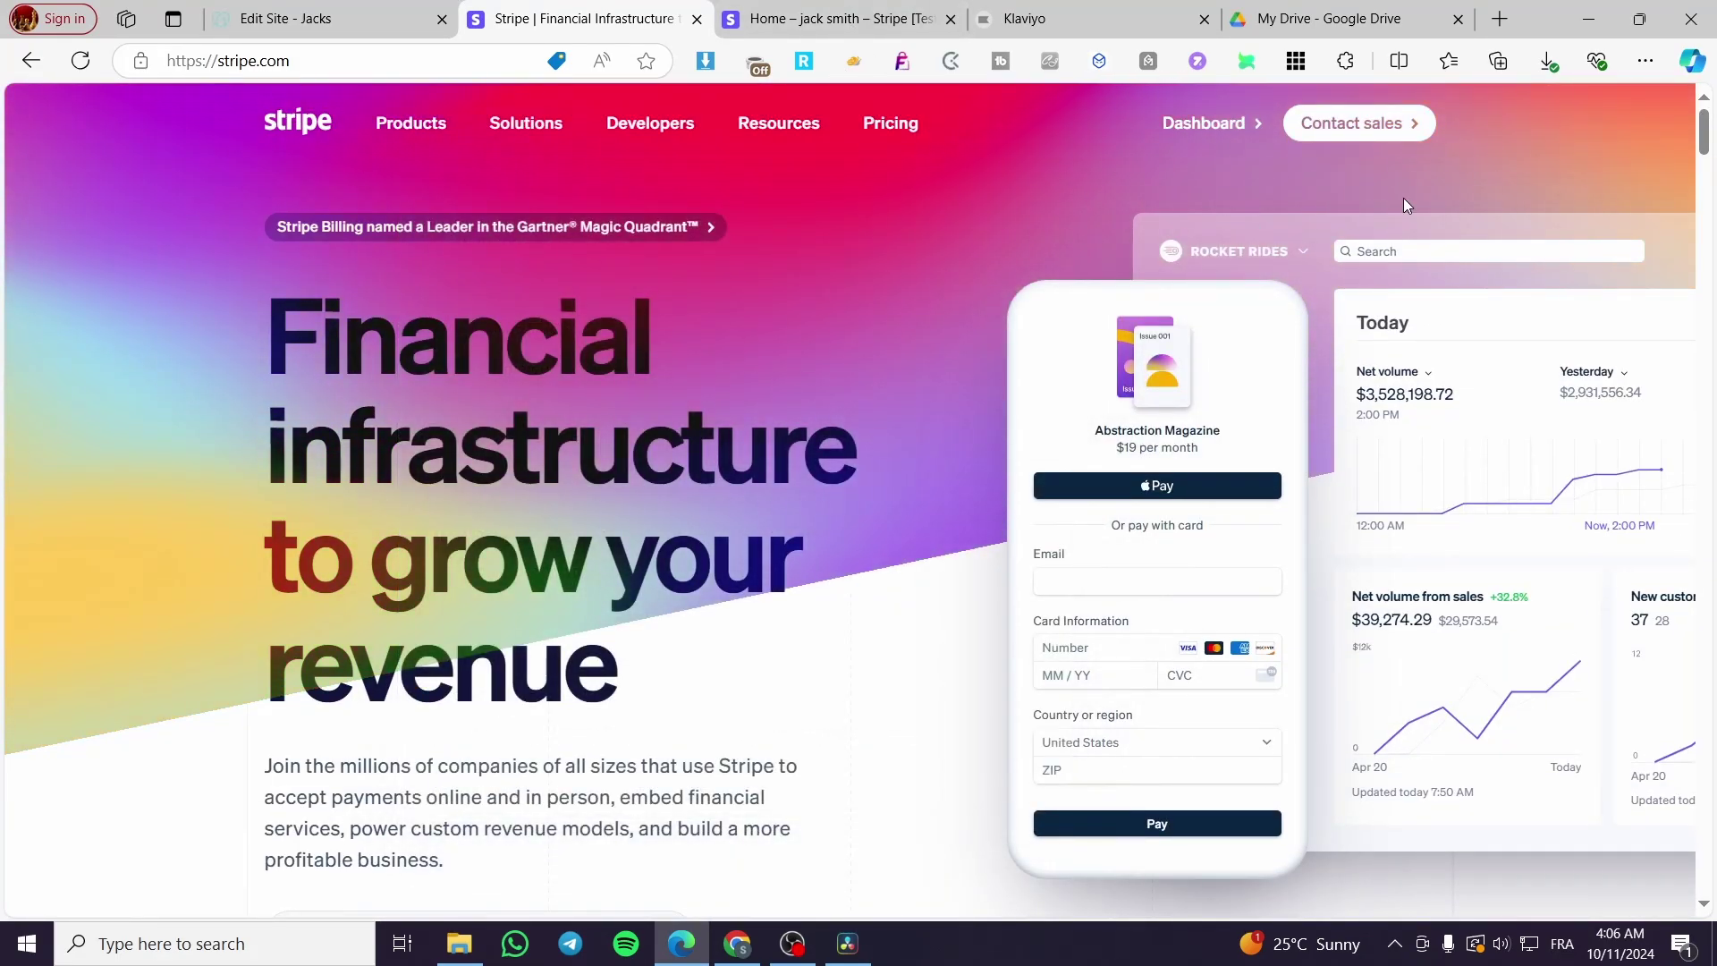
click(791, 18)
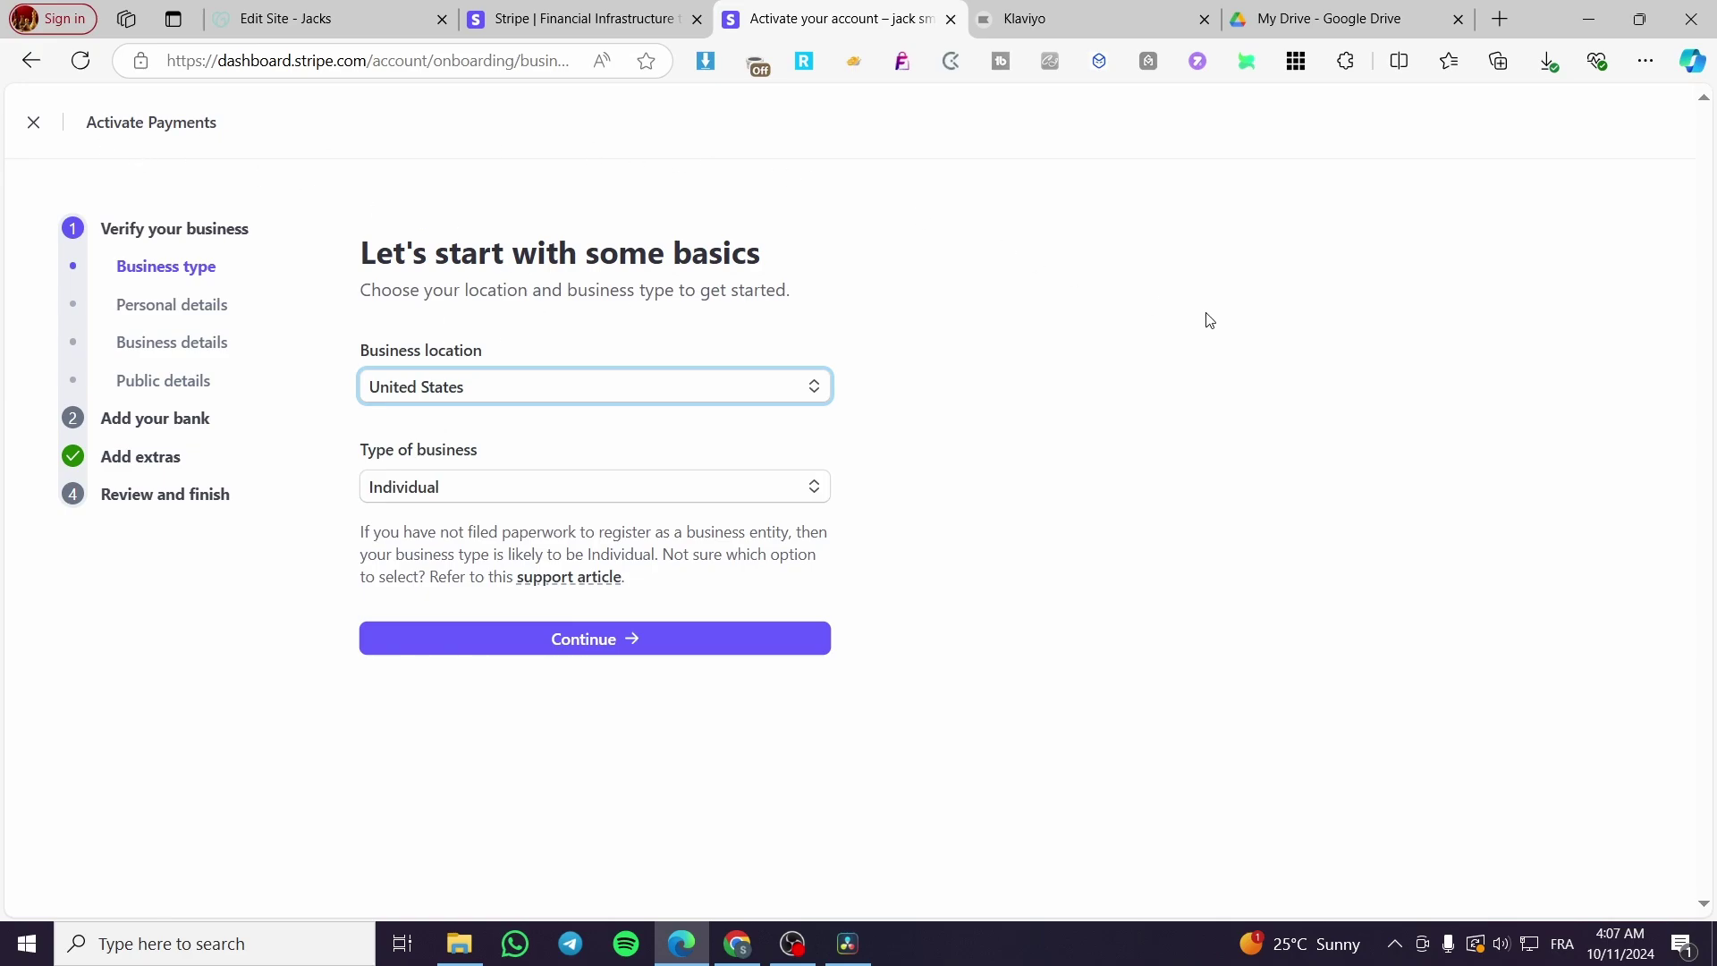
Step: Review the prefilled personal details (DOB, address, phone, SSN digits) and continue to Business details
click(125, 237)
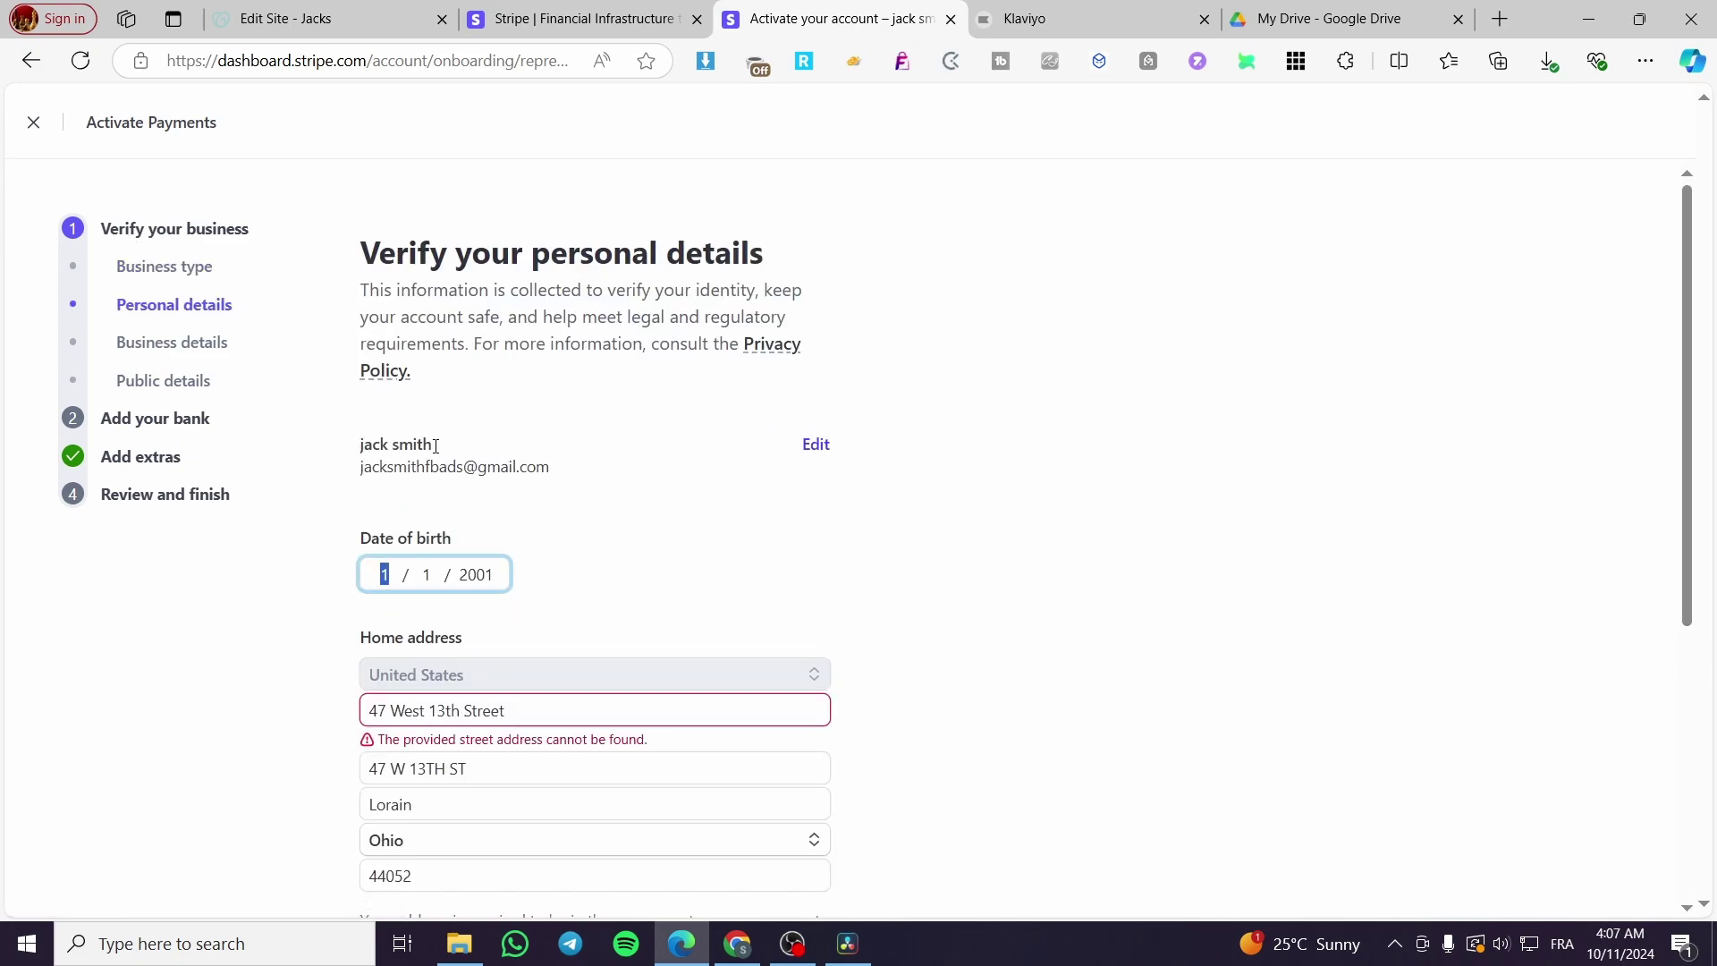
drag(400, 459, 626, 517)
click(626, 518)
scroll(575, 501, down, 3)
scroll(574, 500, down, 1)
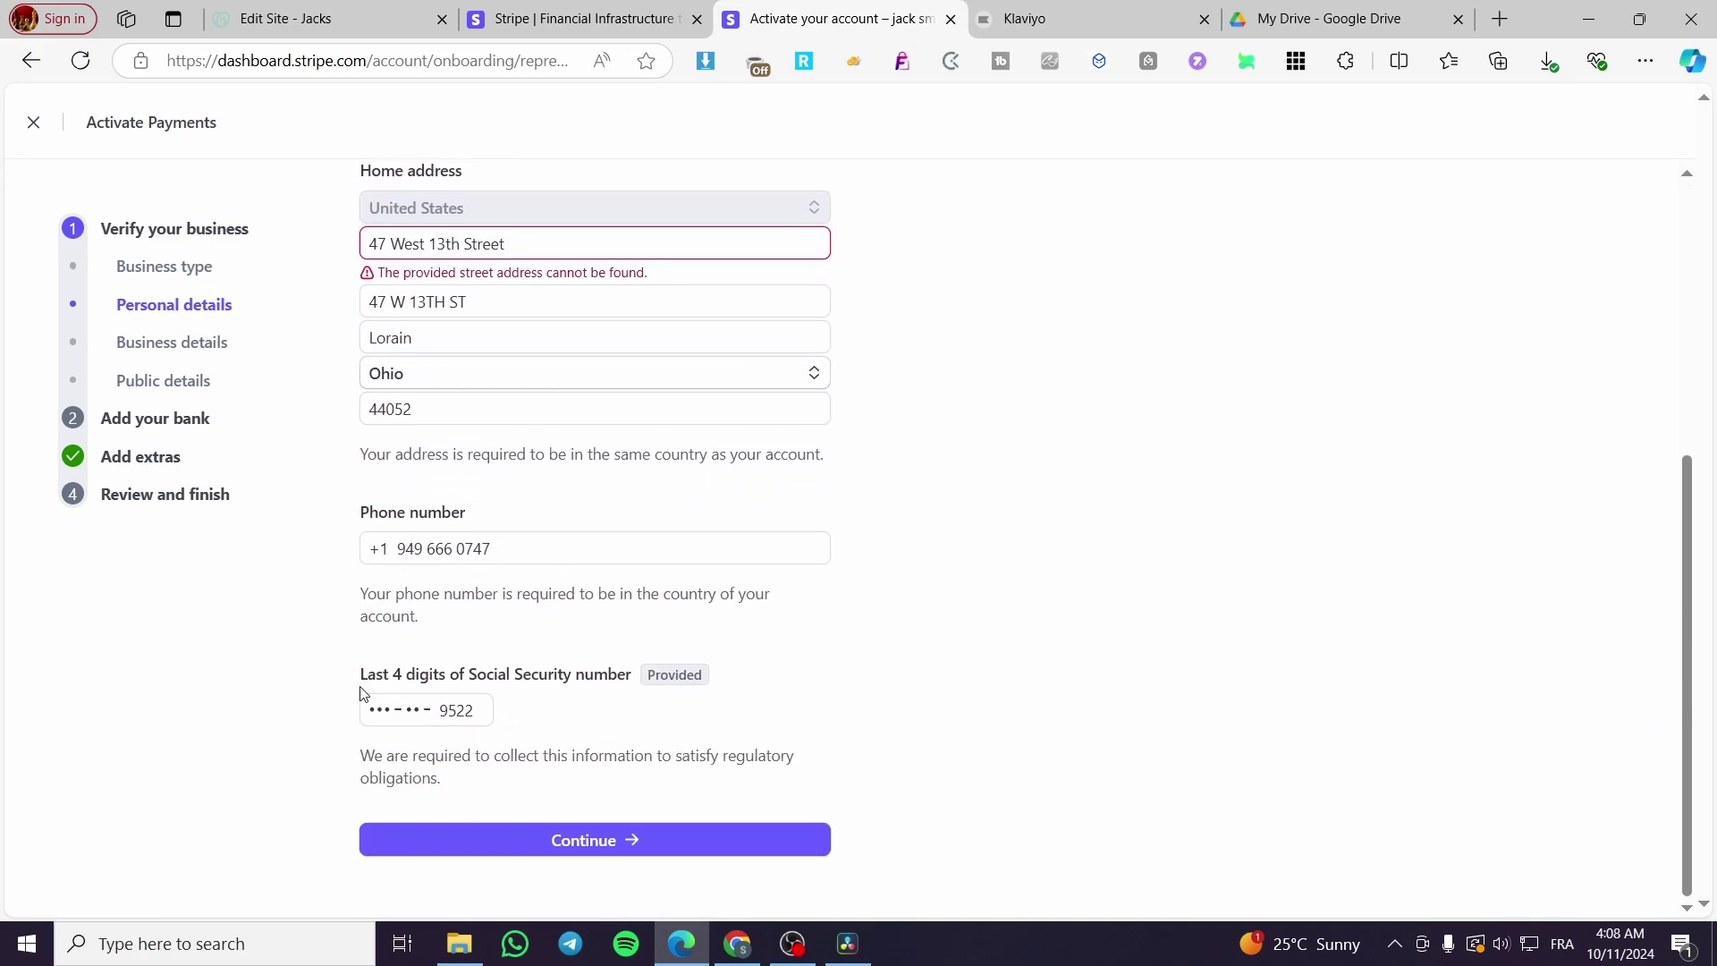
scroll(639, 669, up, 4)
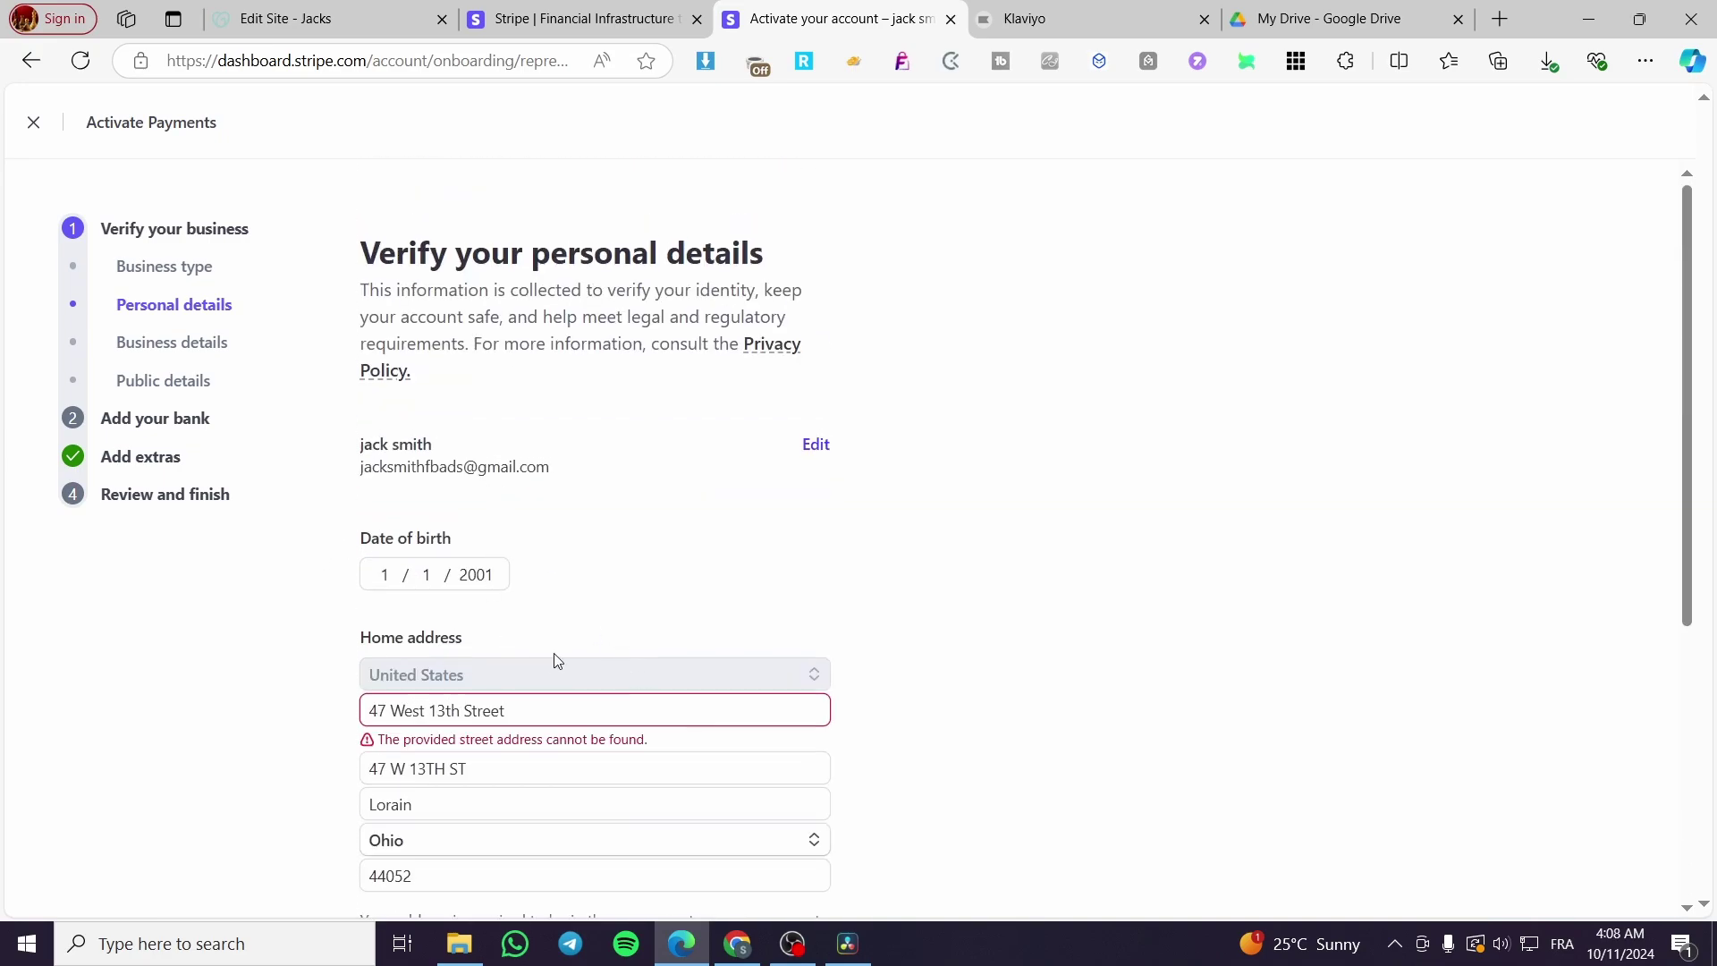
scroll(448, 659, down, 1)
scroll(505, 253, down, 3)
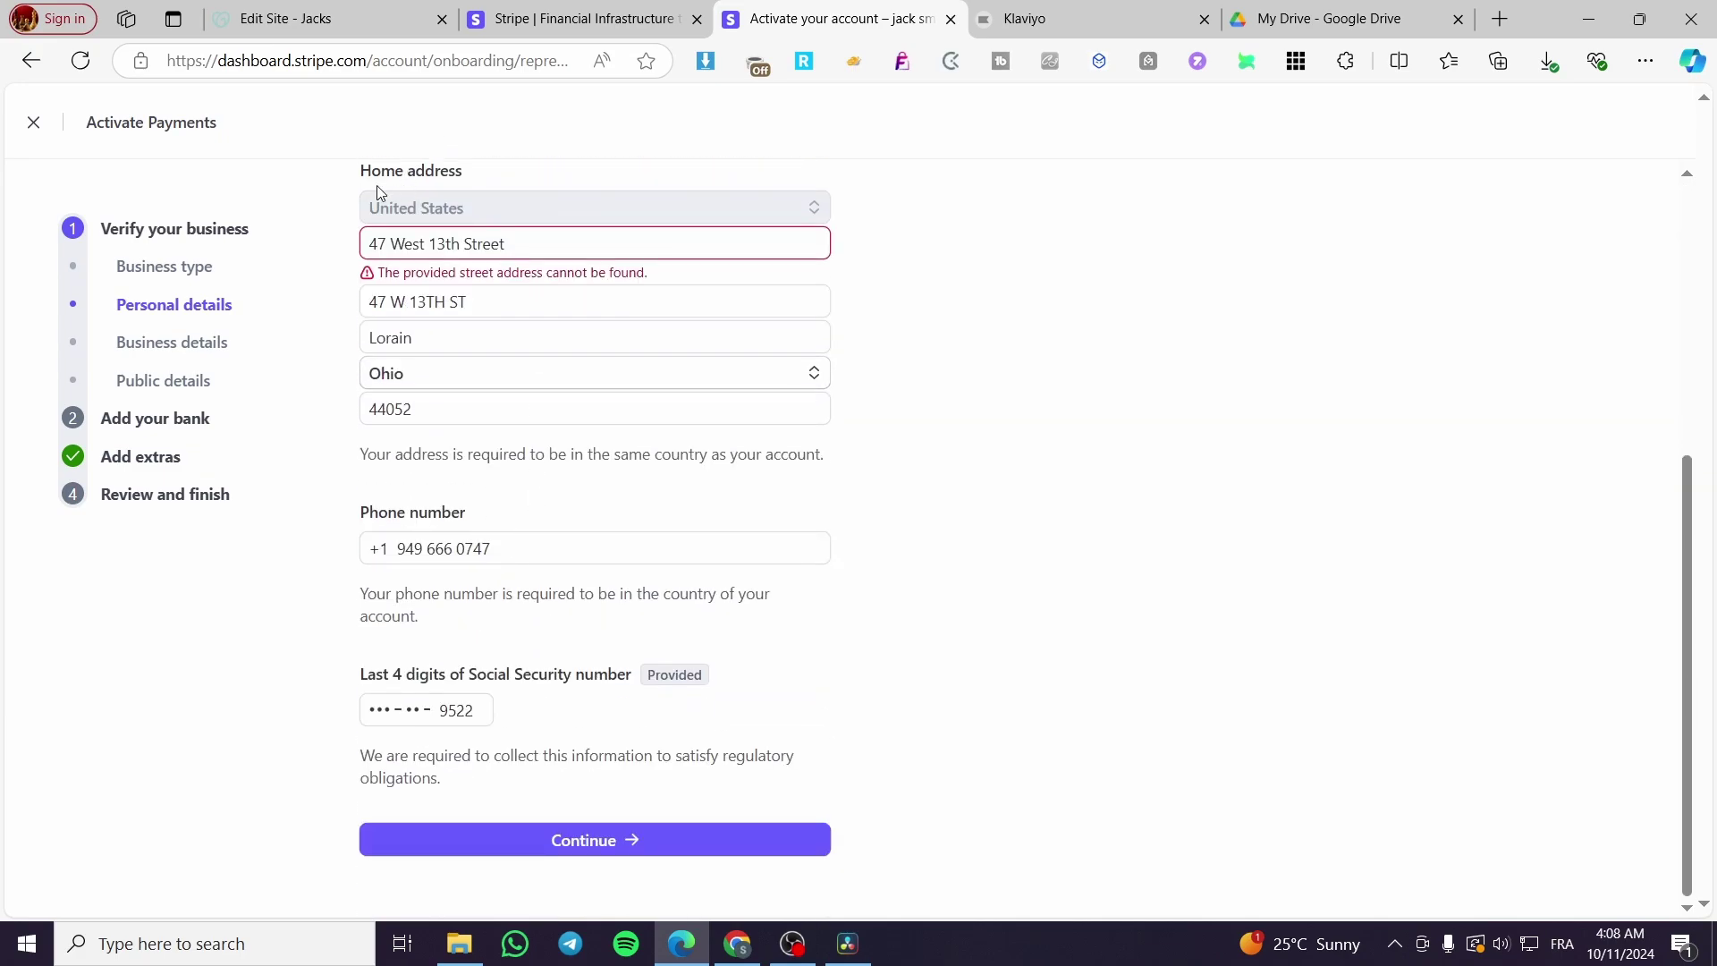
drag(477, 712, 429, 722)
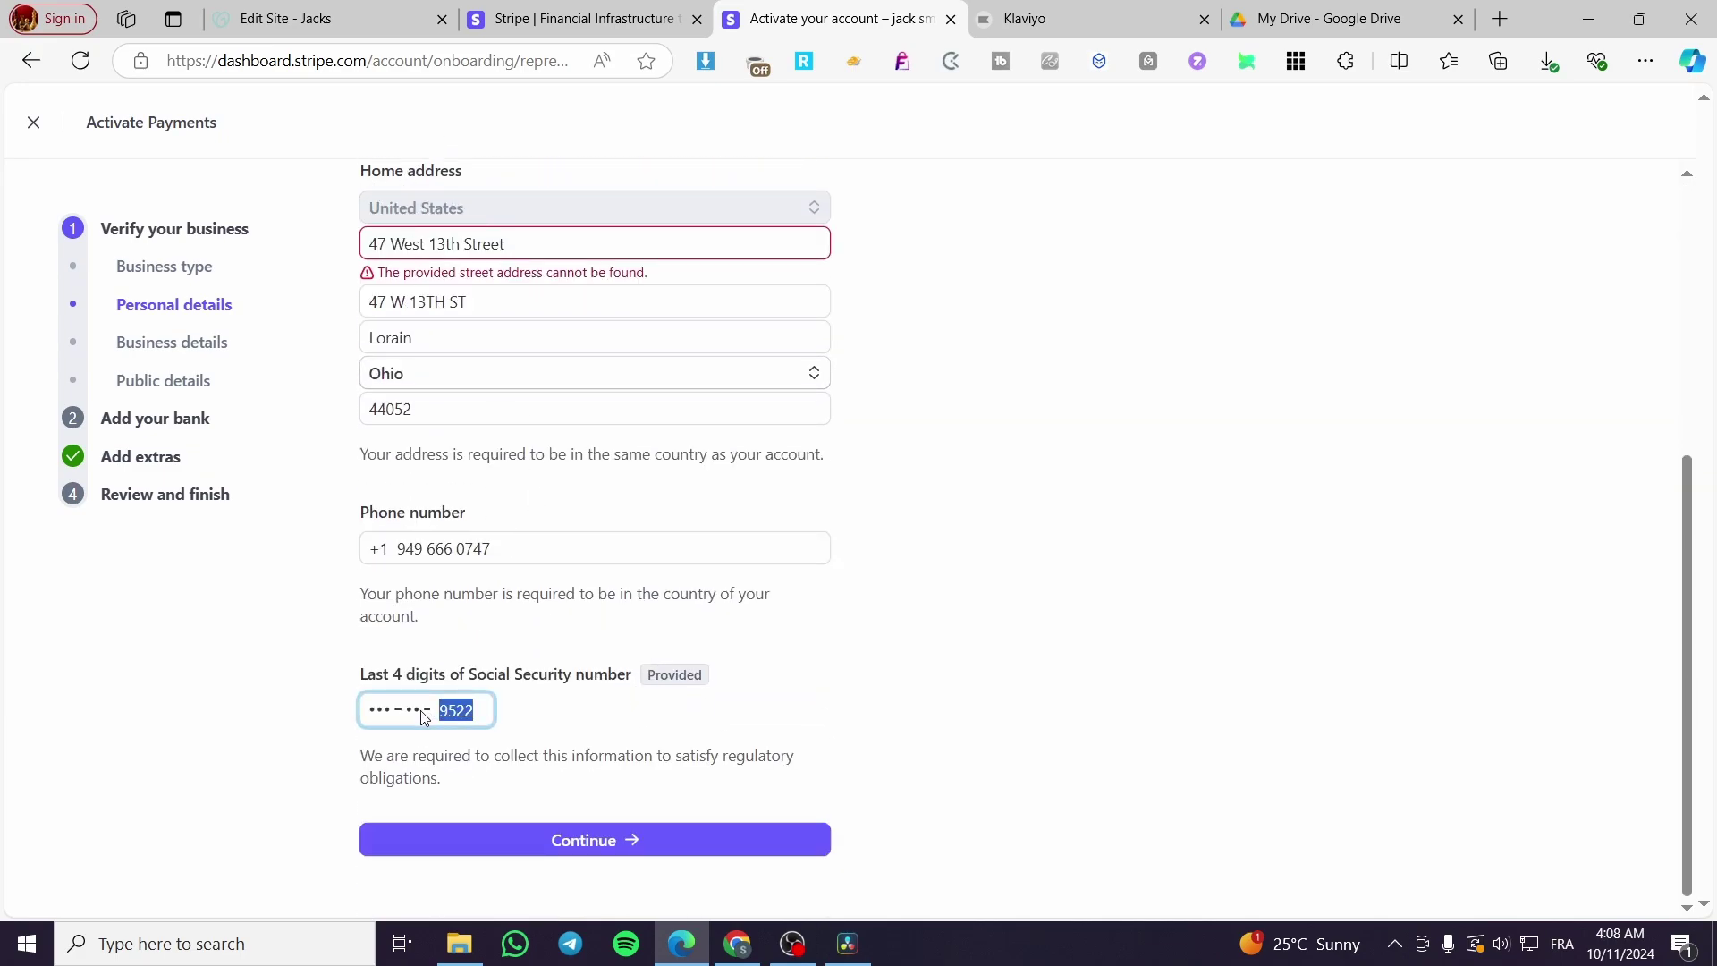
click(683, 757)
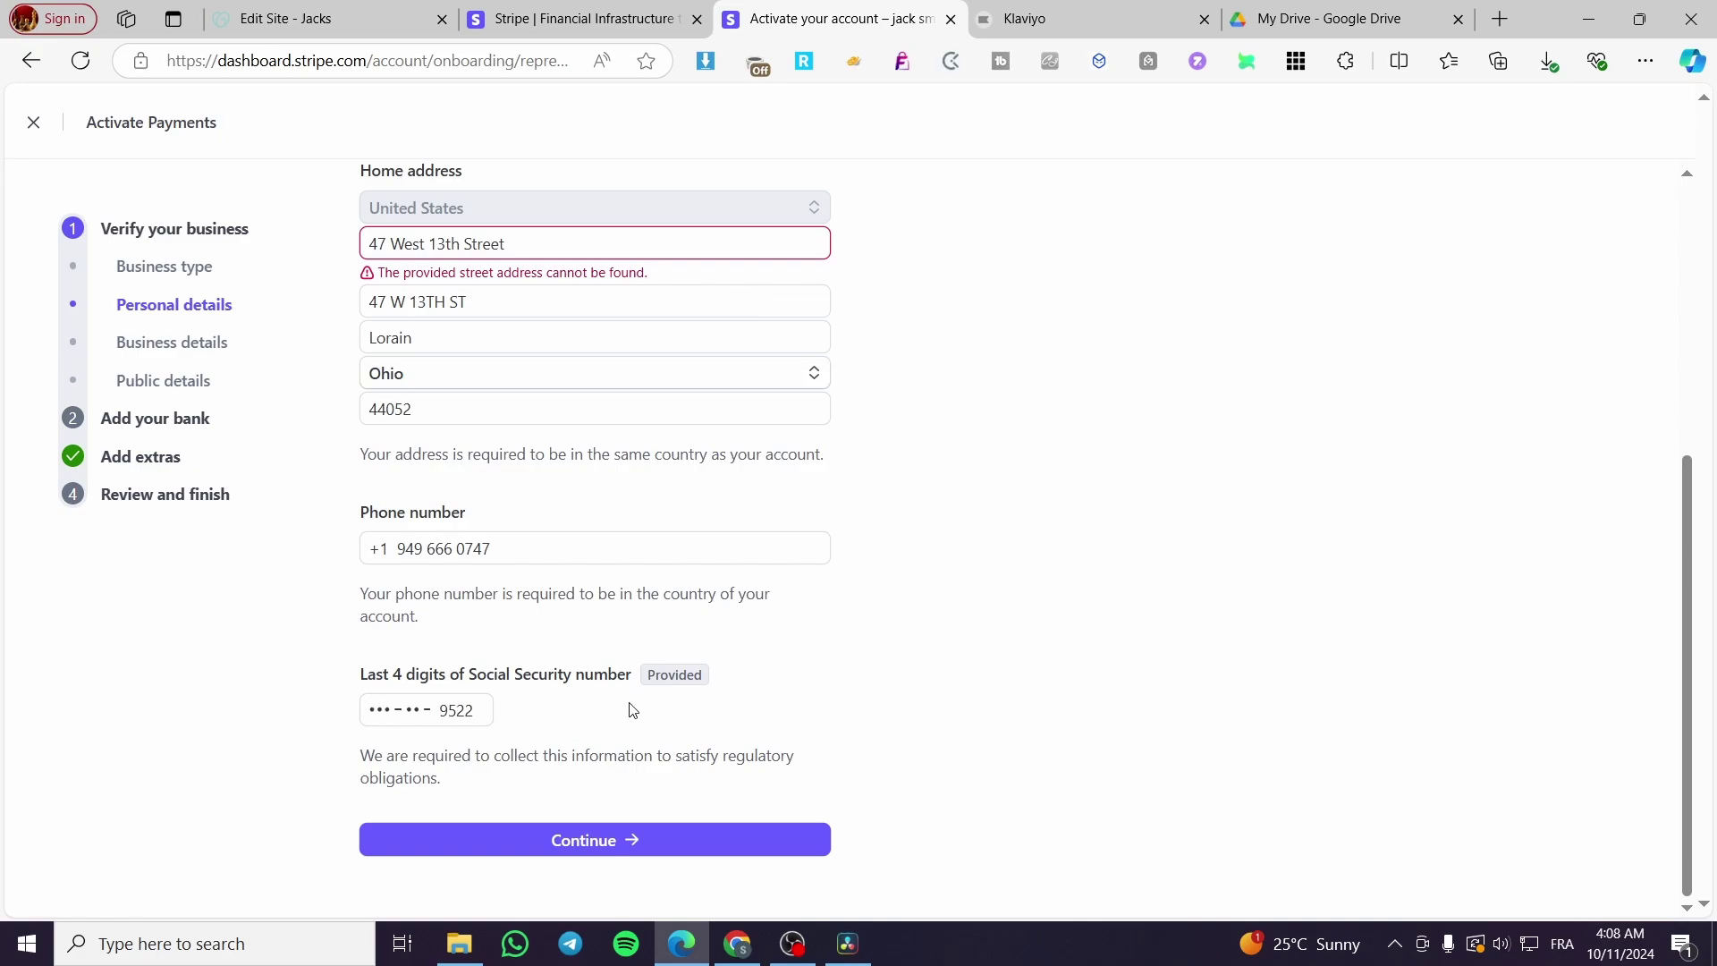
scroll(623, 707, up, 4)
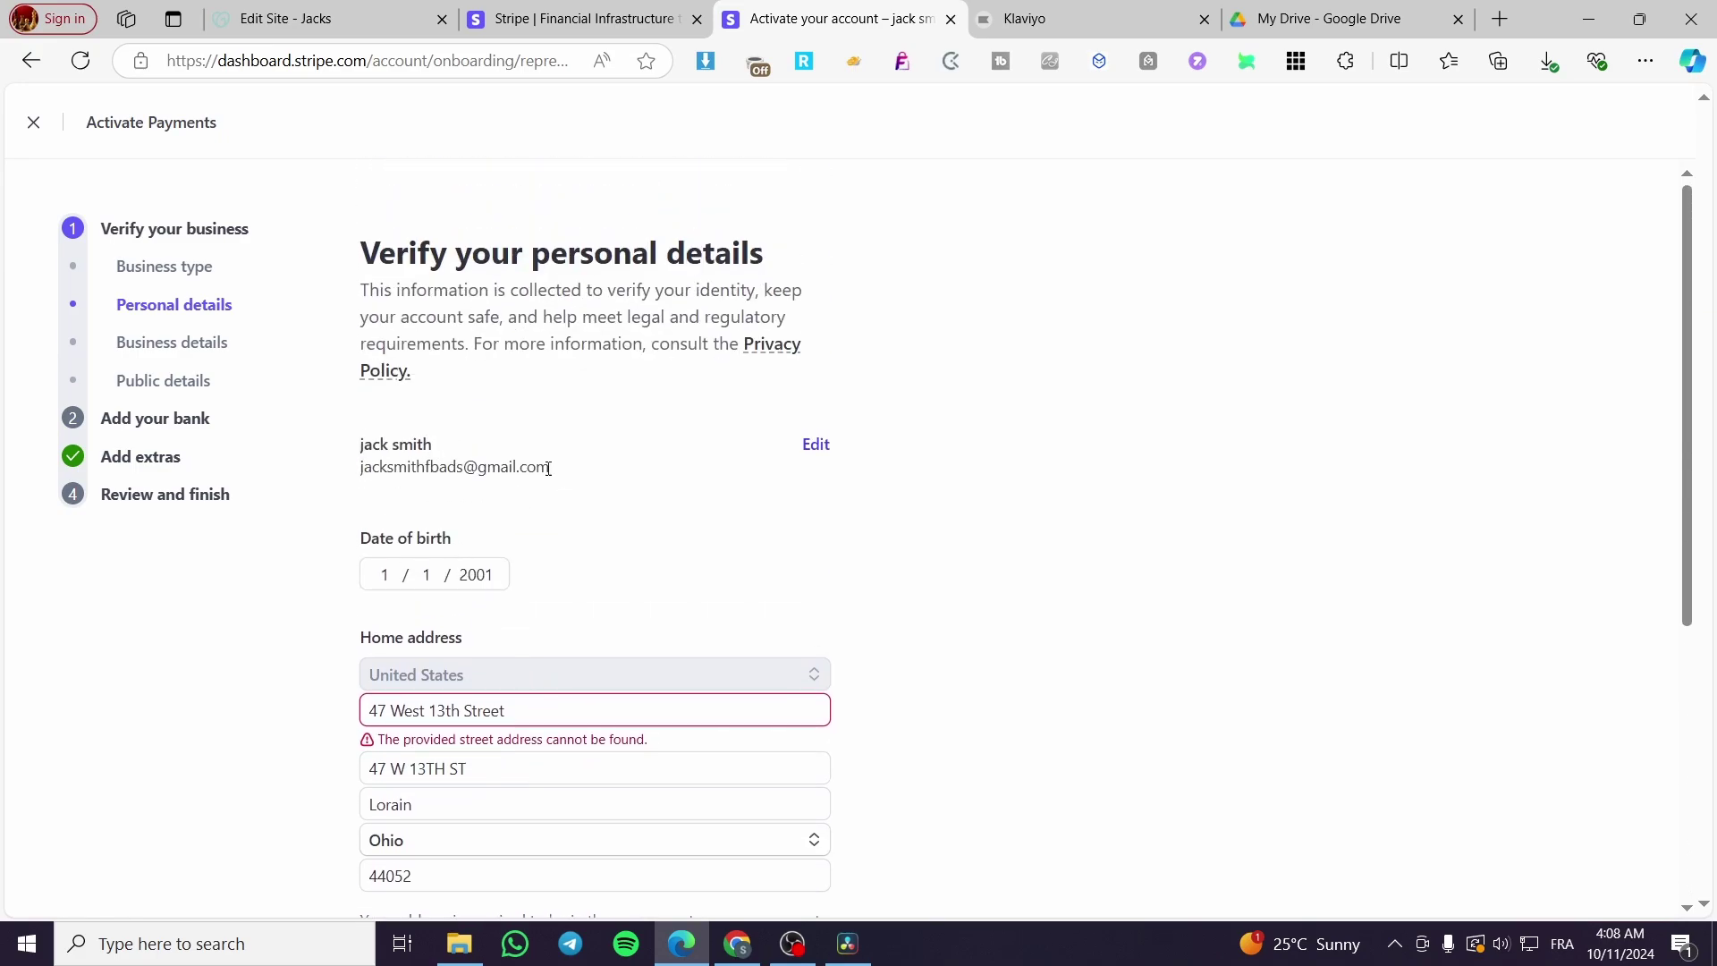
drag(546, 466, 359, 467)
click(657, 548)
scroll(376, 274, down, 3)
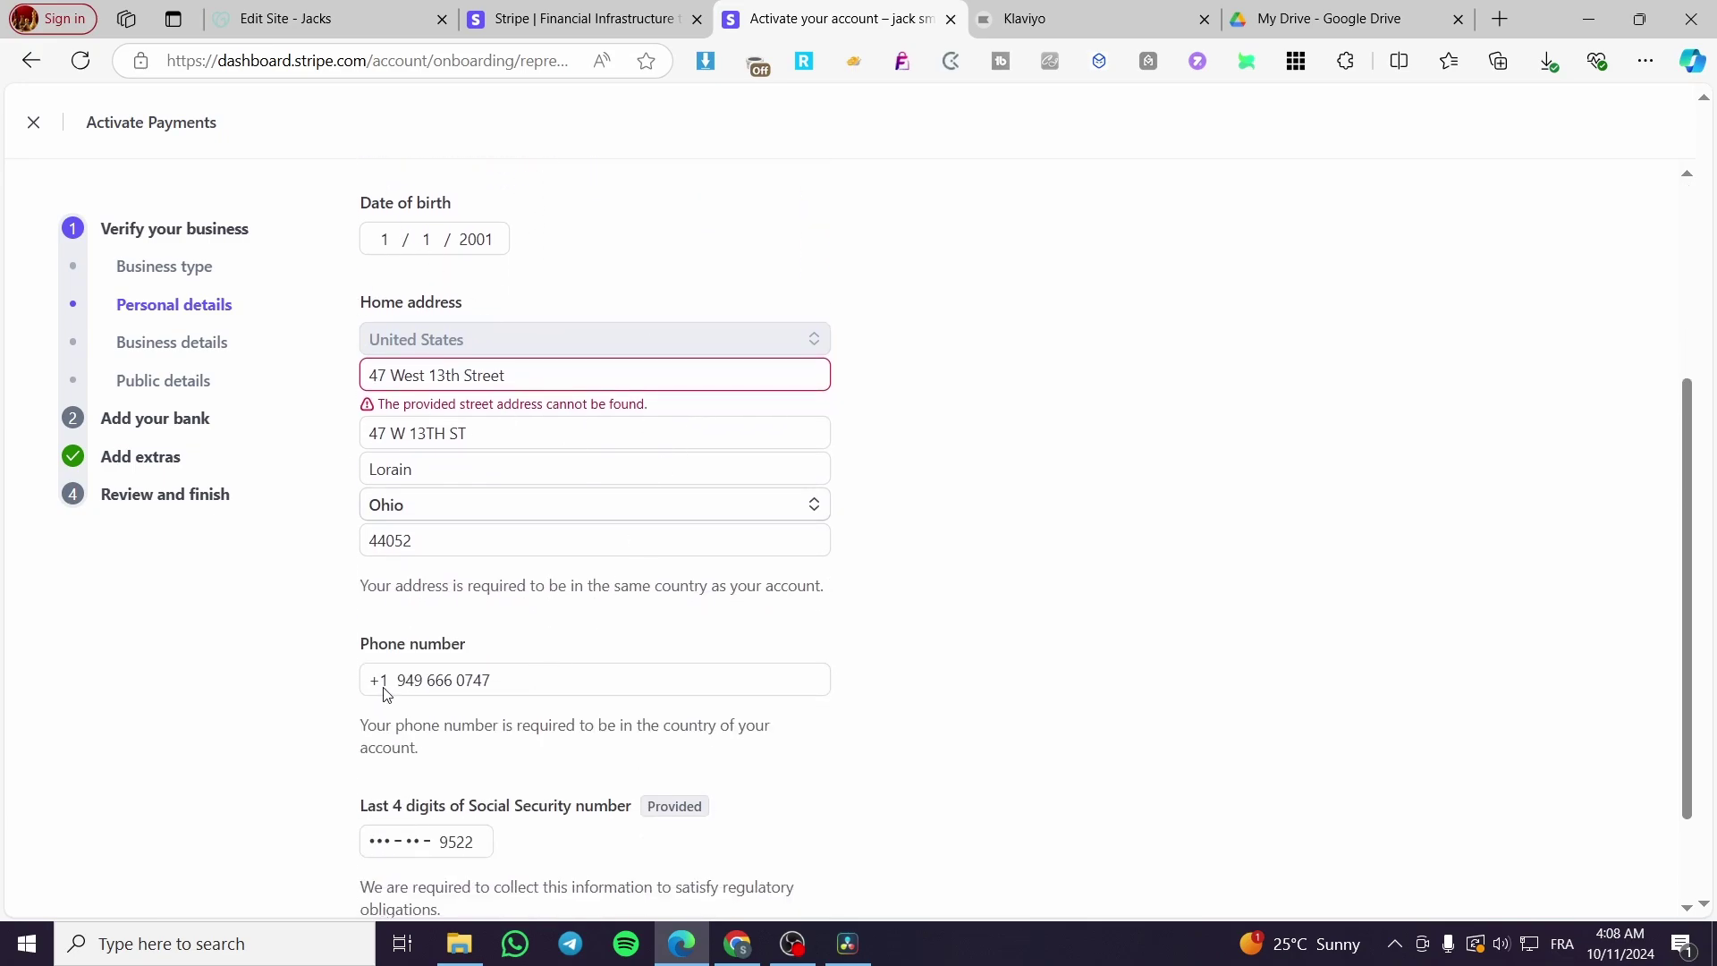
scroll(519, 682, down, 1)
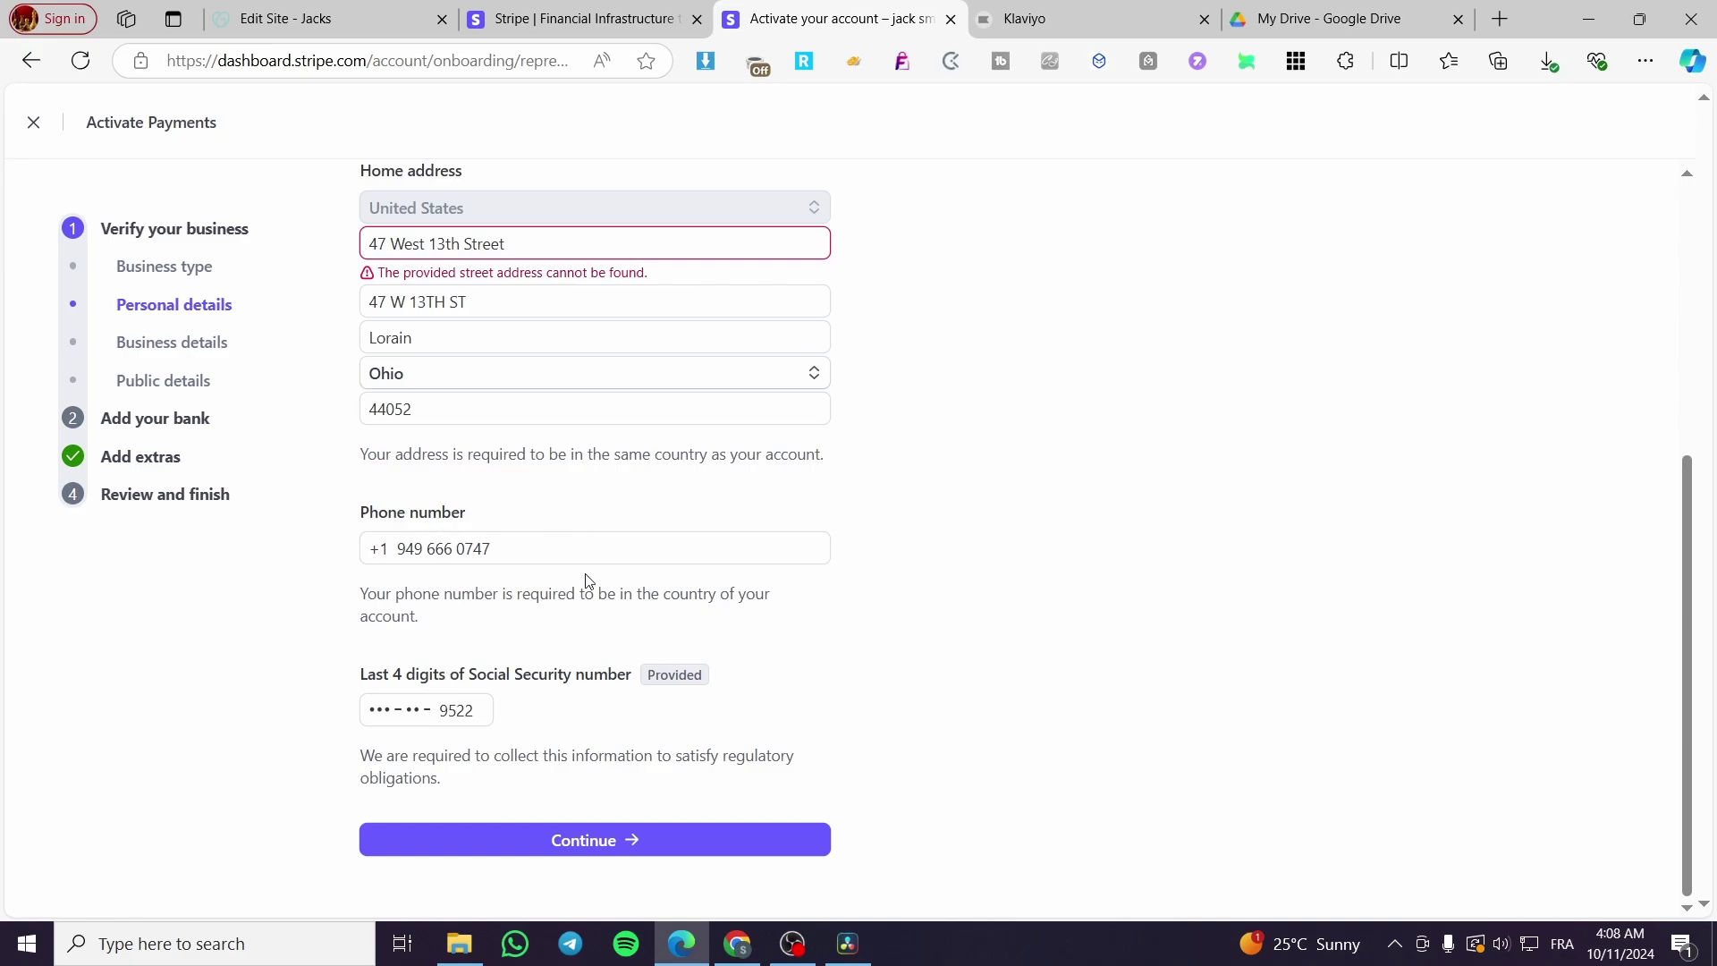
scroll(390, 595, up, 4)
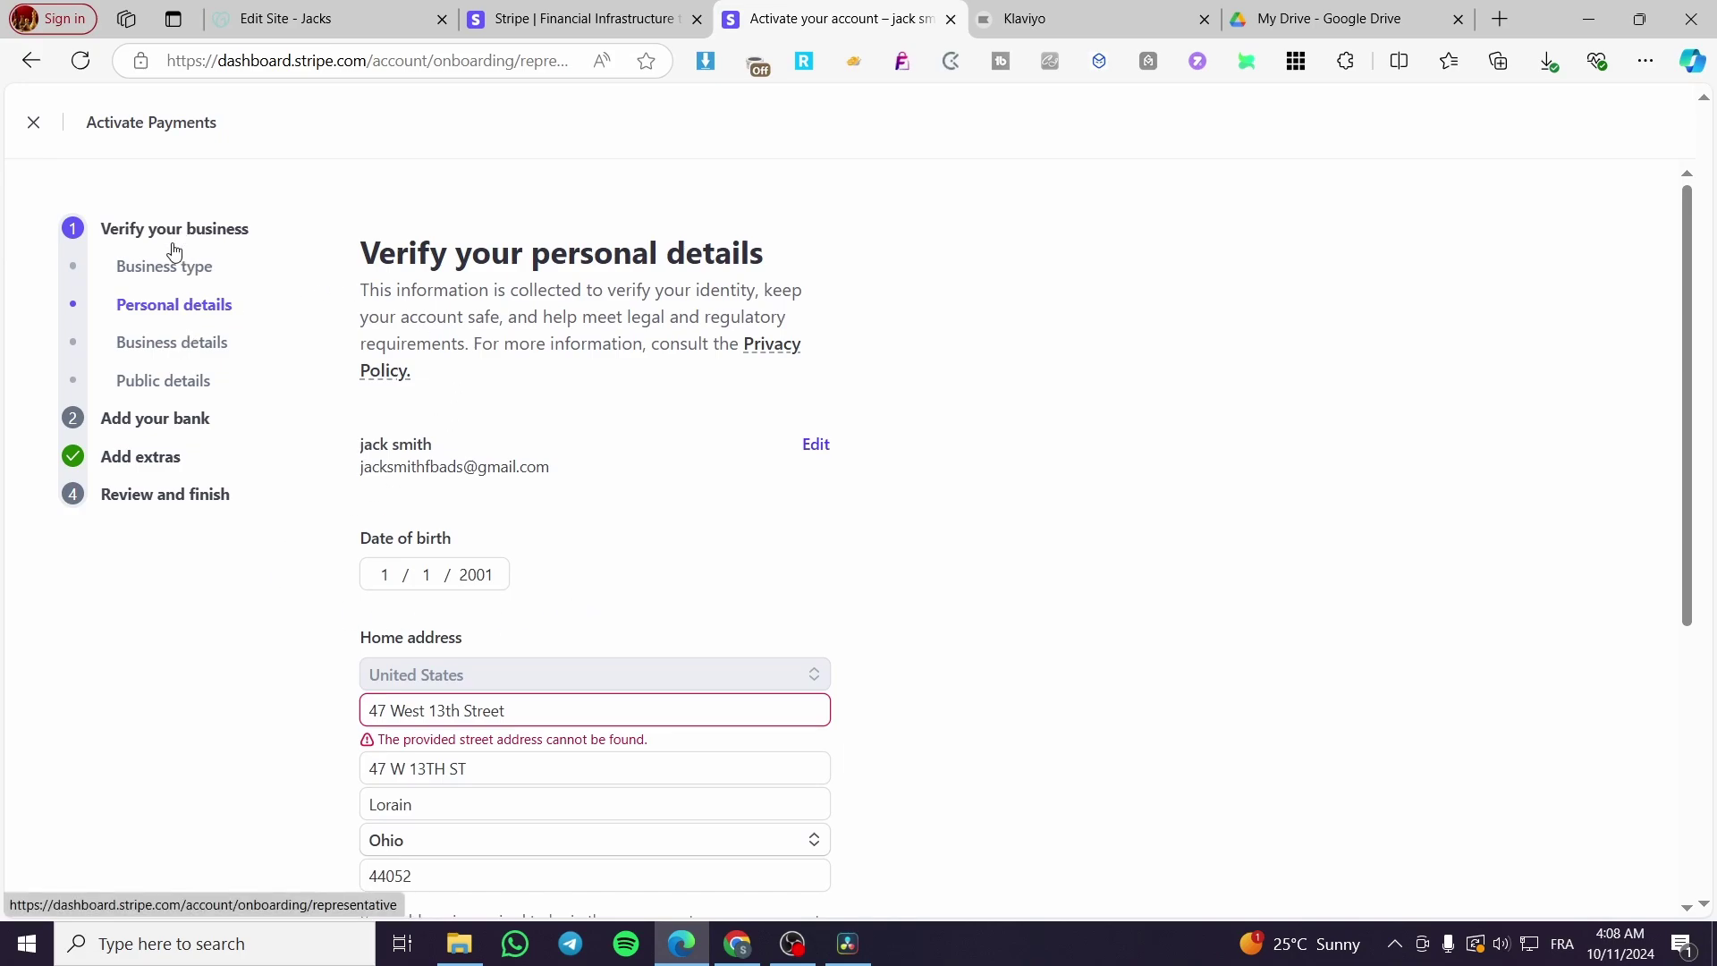
click(139, 339)
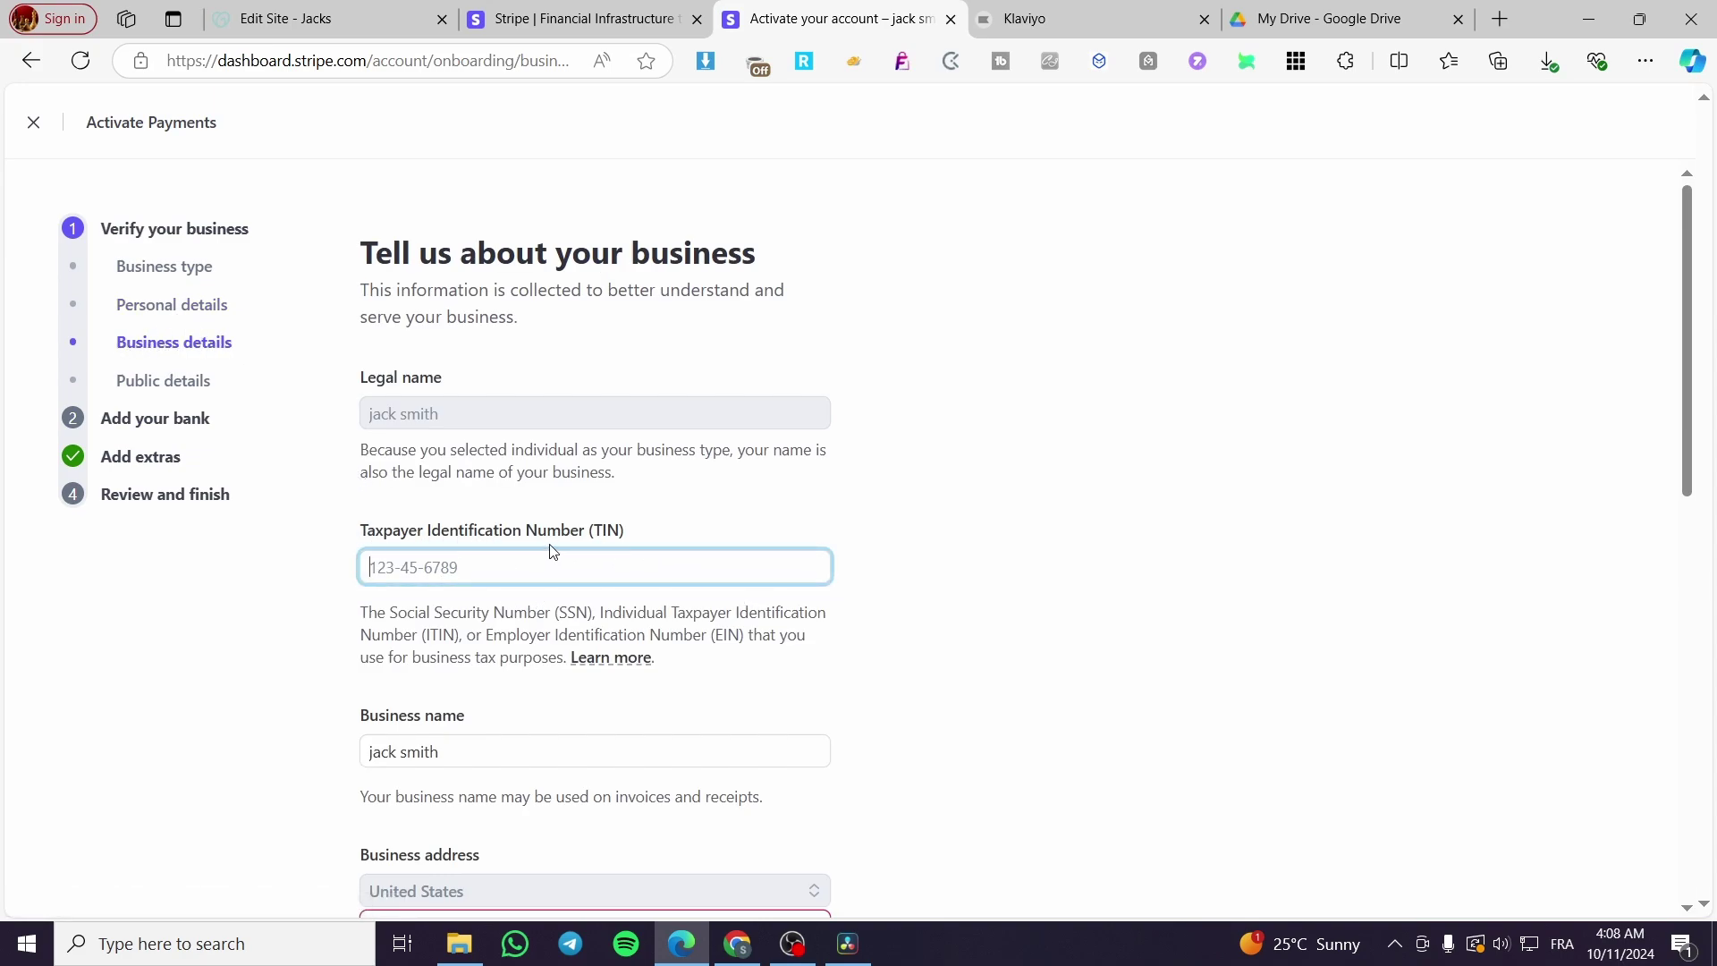
scroll(845, 537, down, 3)
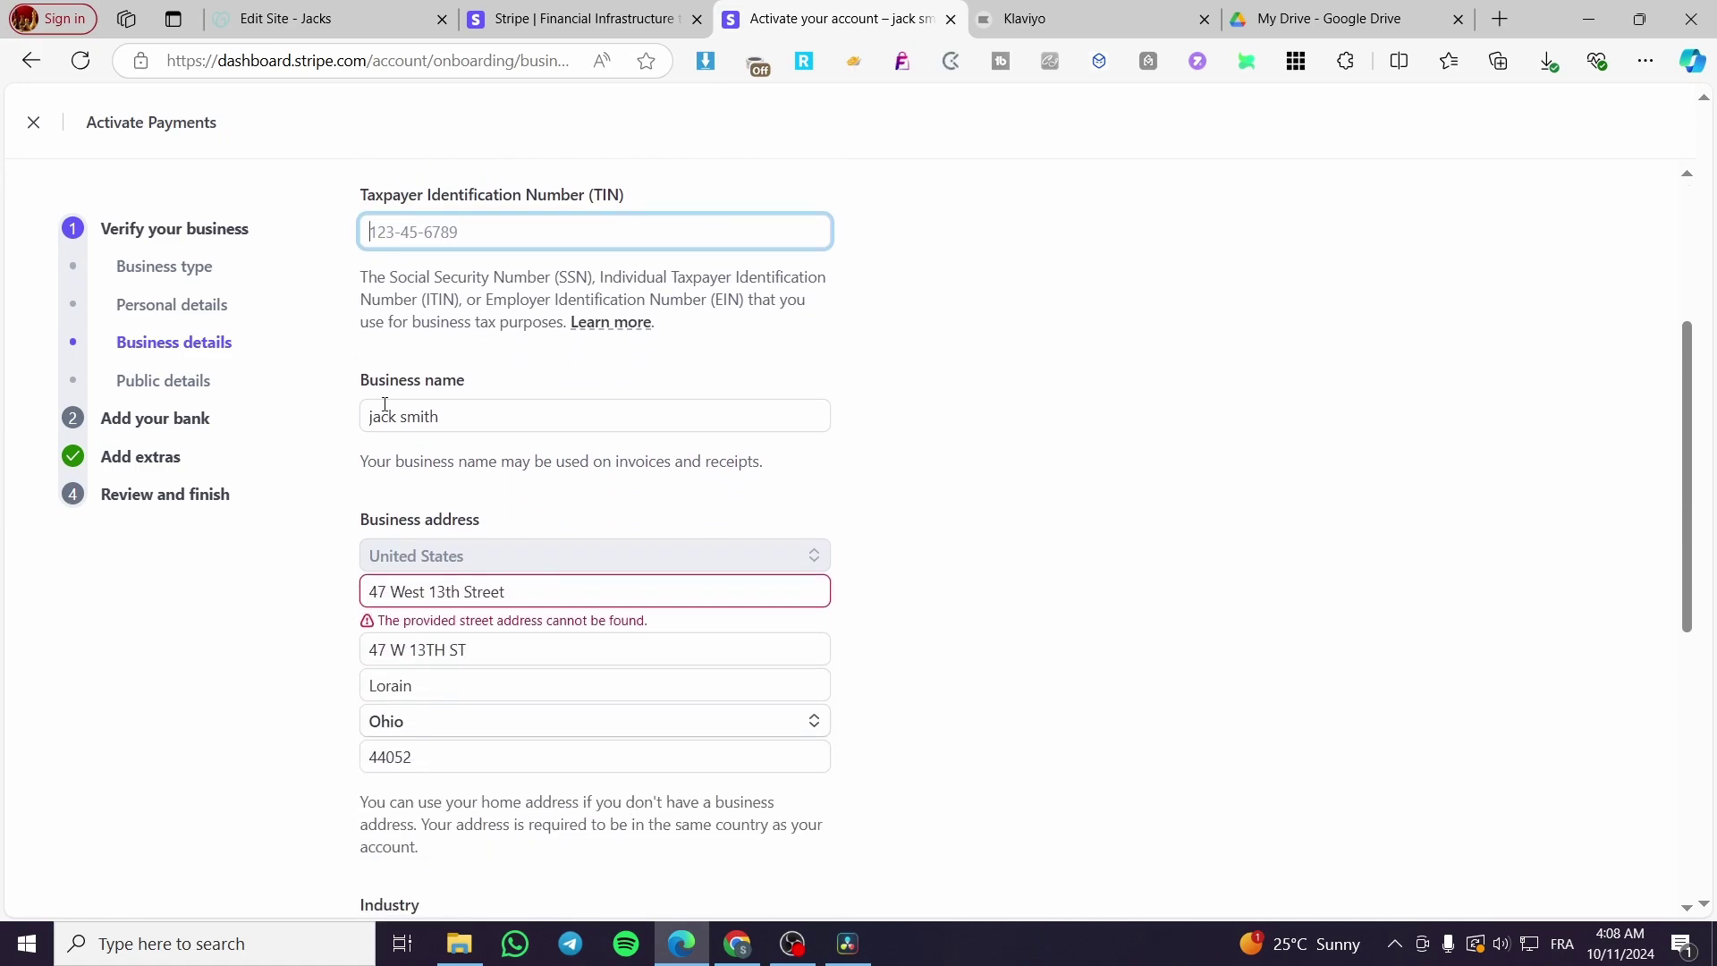
scroll(660, 527, down, 3)
scroll(659, 525, down, 2)
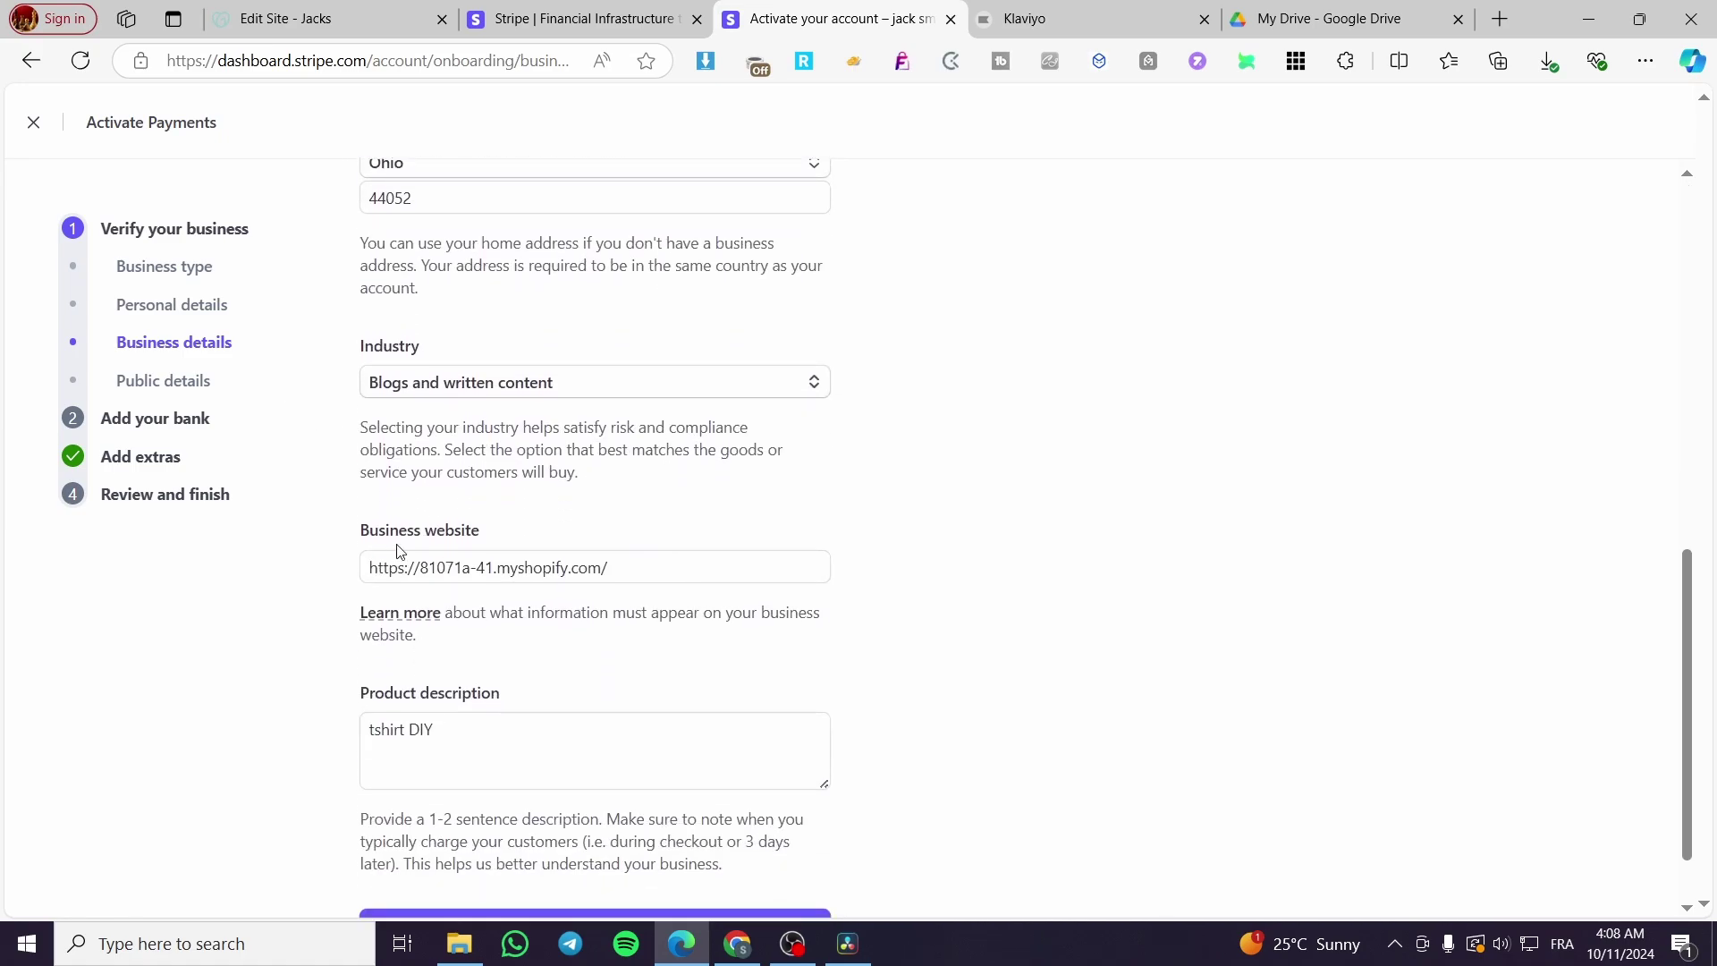
scroll(740, 484, down, 1)
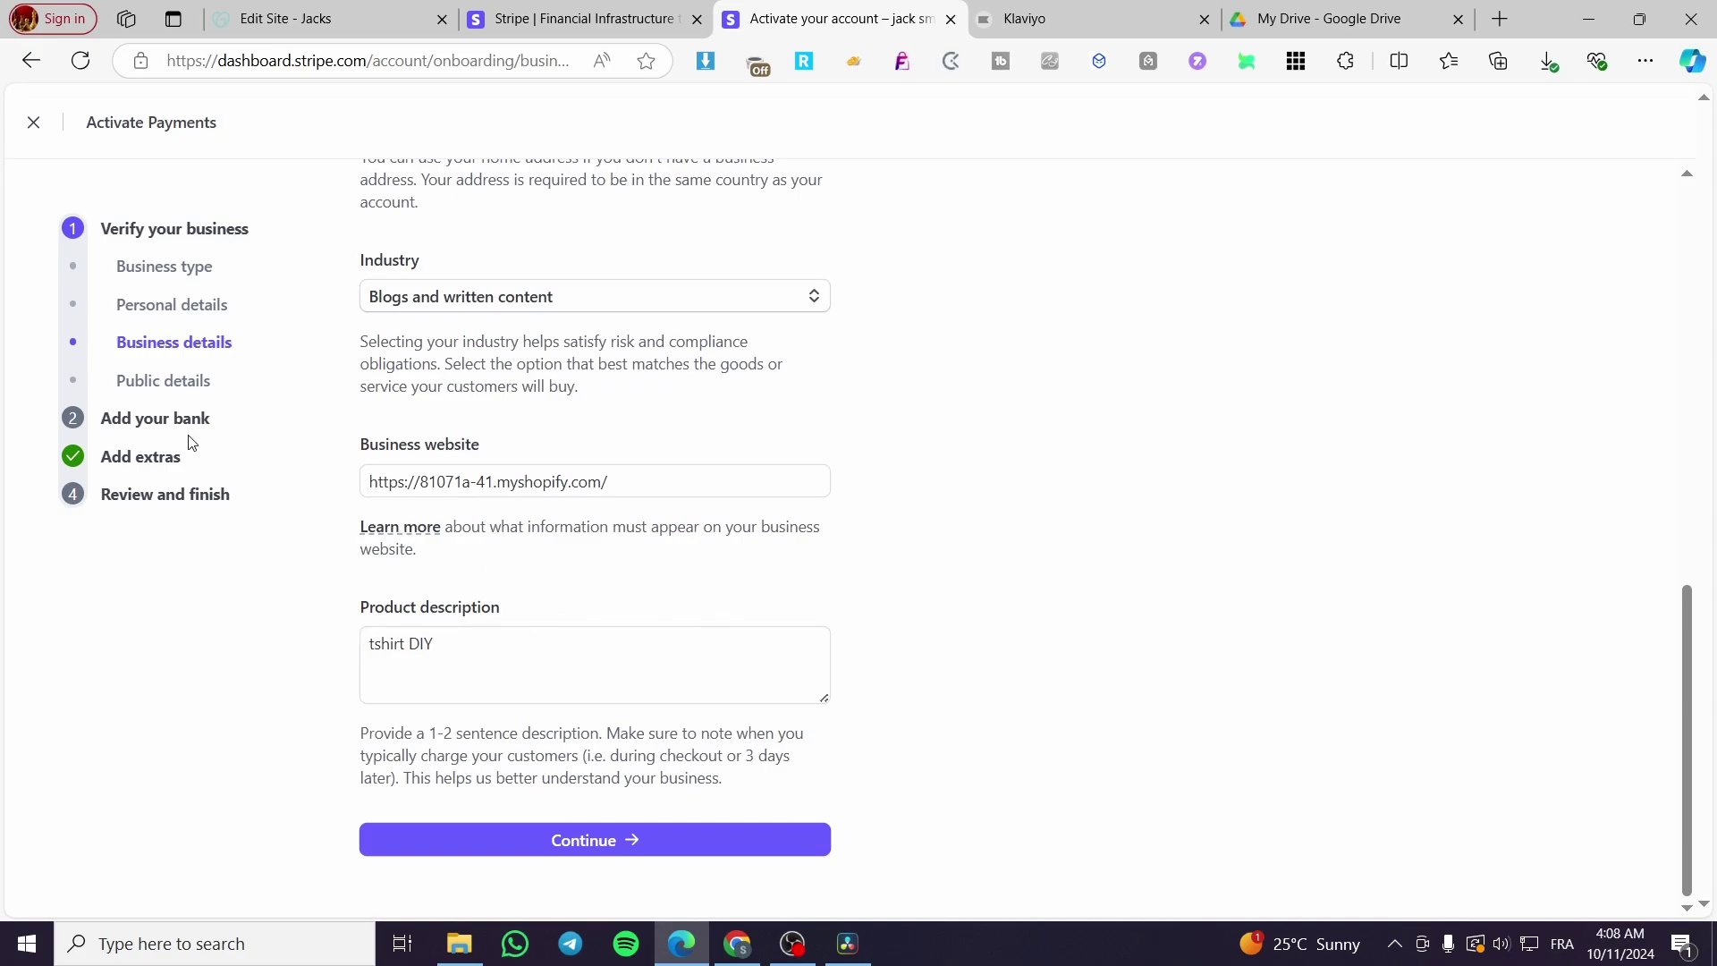
Step: Accept business details for jack smith and continue to the Public details step
click(172, 381)
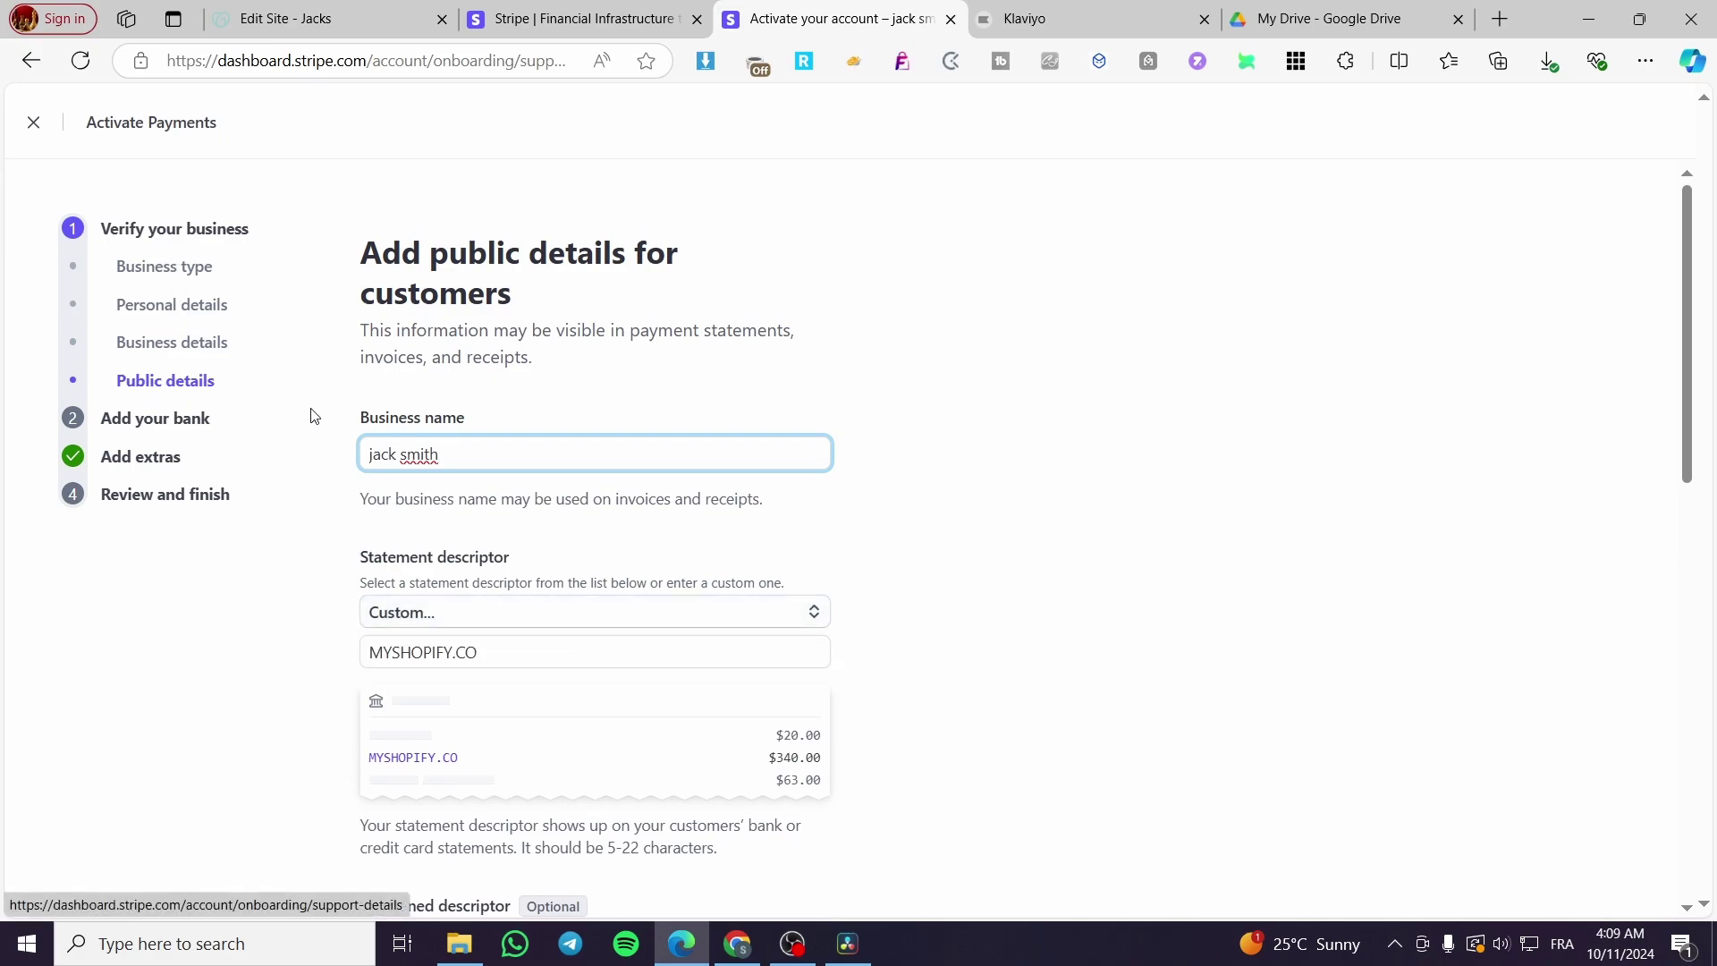
scroll(797, 497, down, 2)
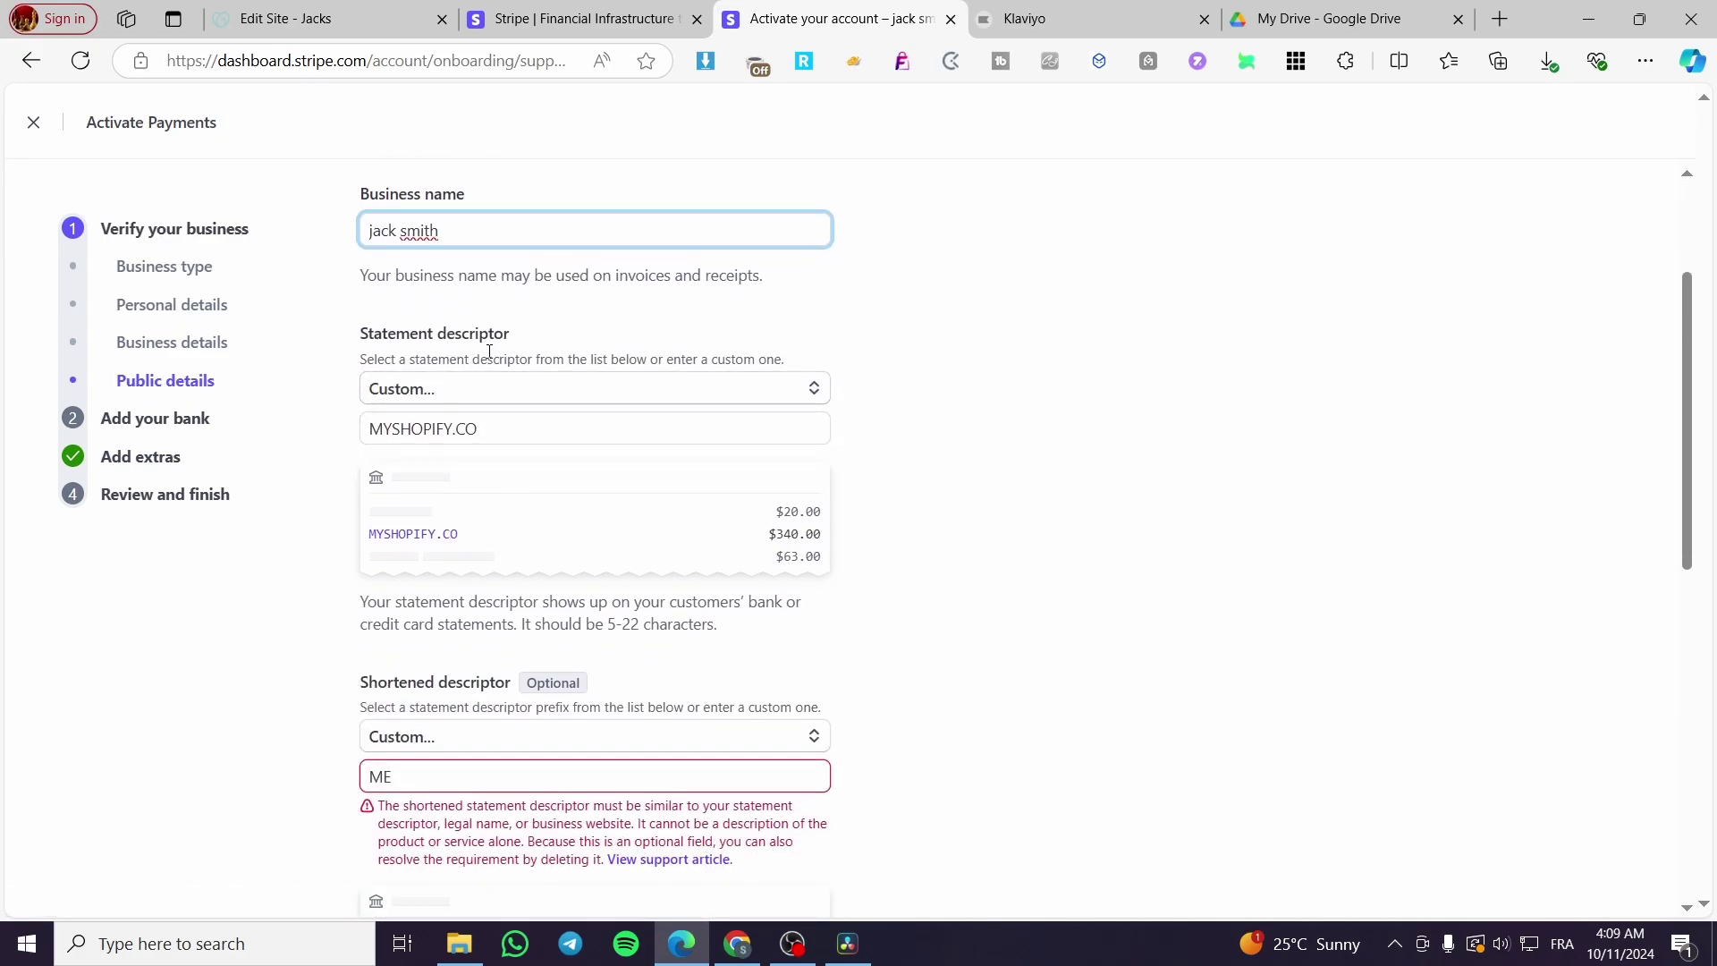
scroll(900, 523, down, 4)
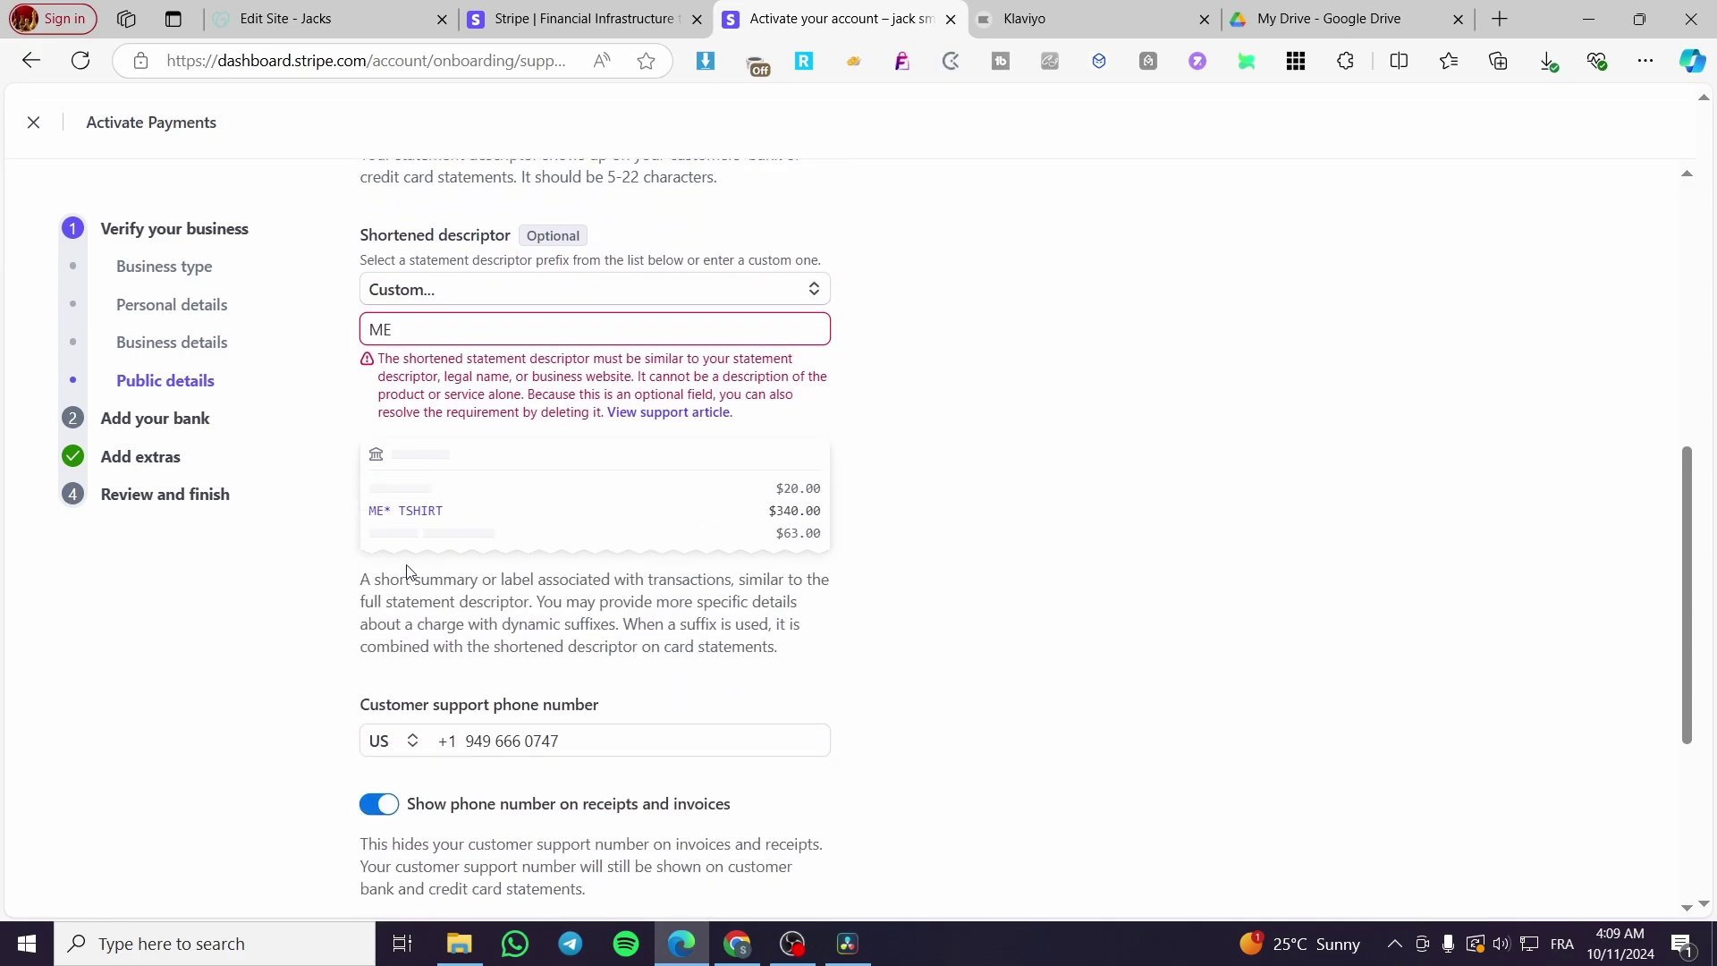
scroll(805, 598, down, 3)
scroll(327, 667, up, 4)
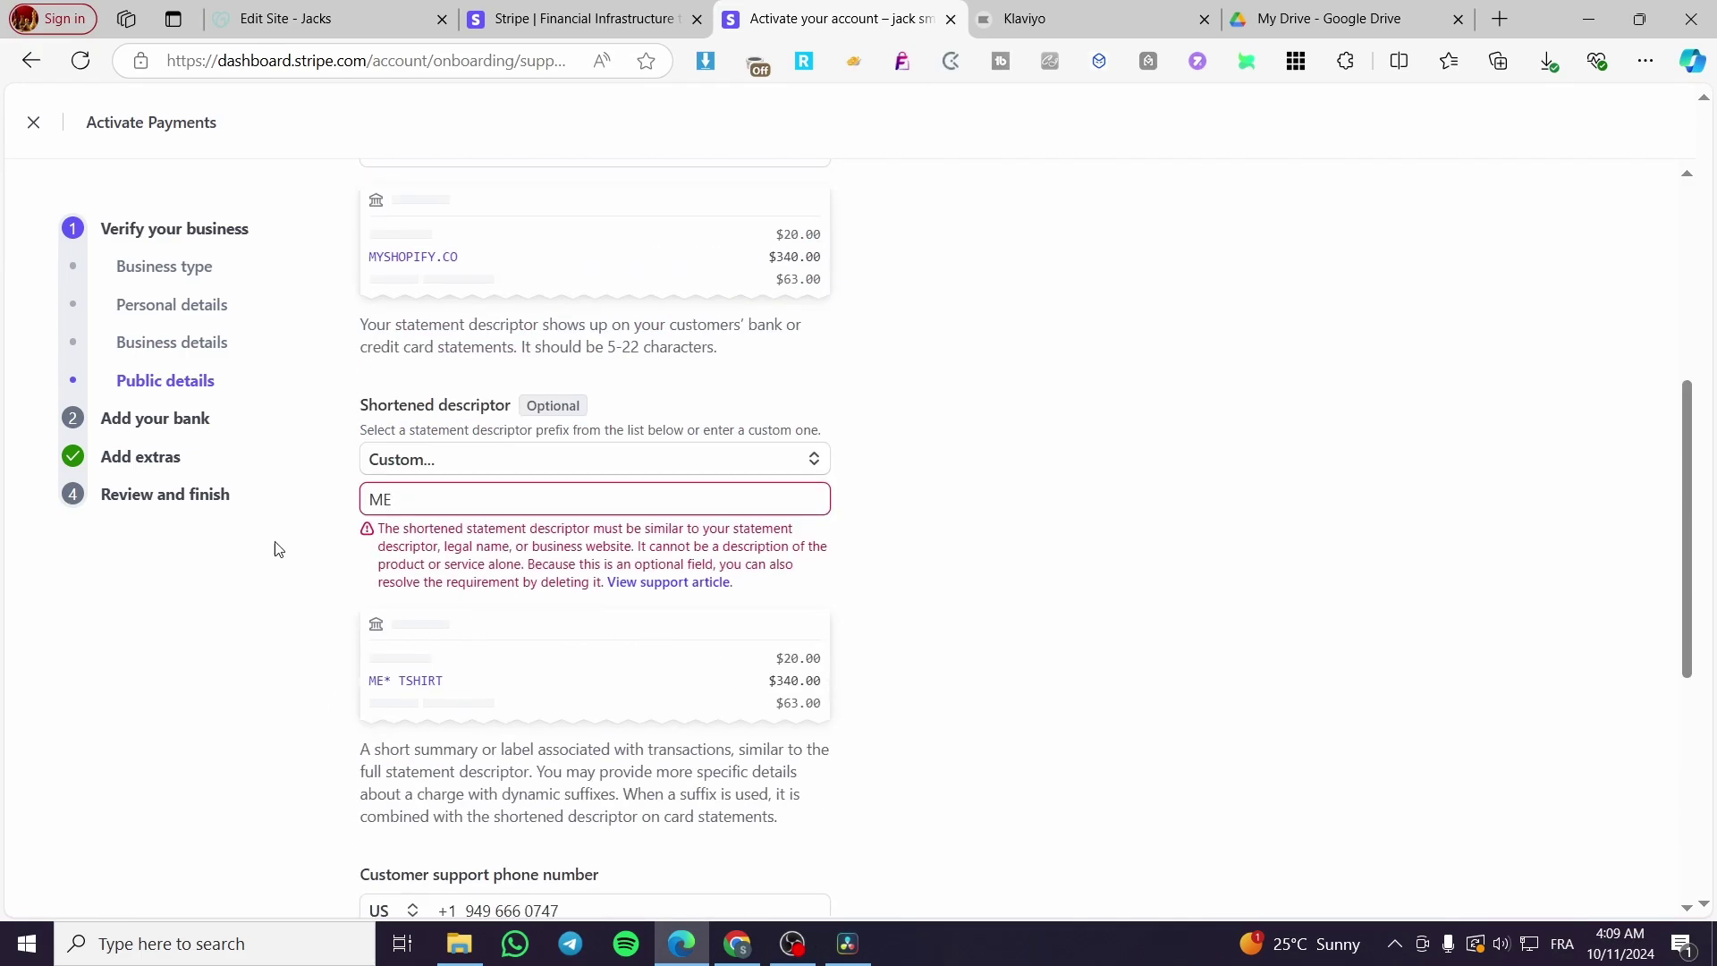
Step: Leave Public details and move to the 'Add your bank' payout step
click(167, 428)
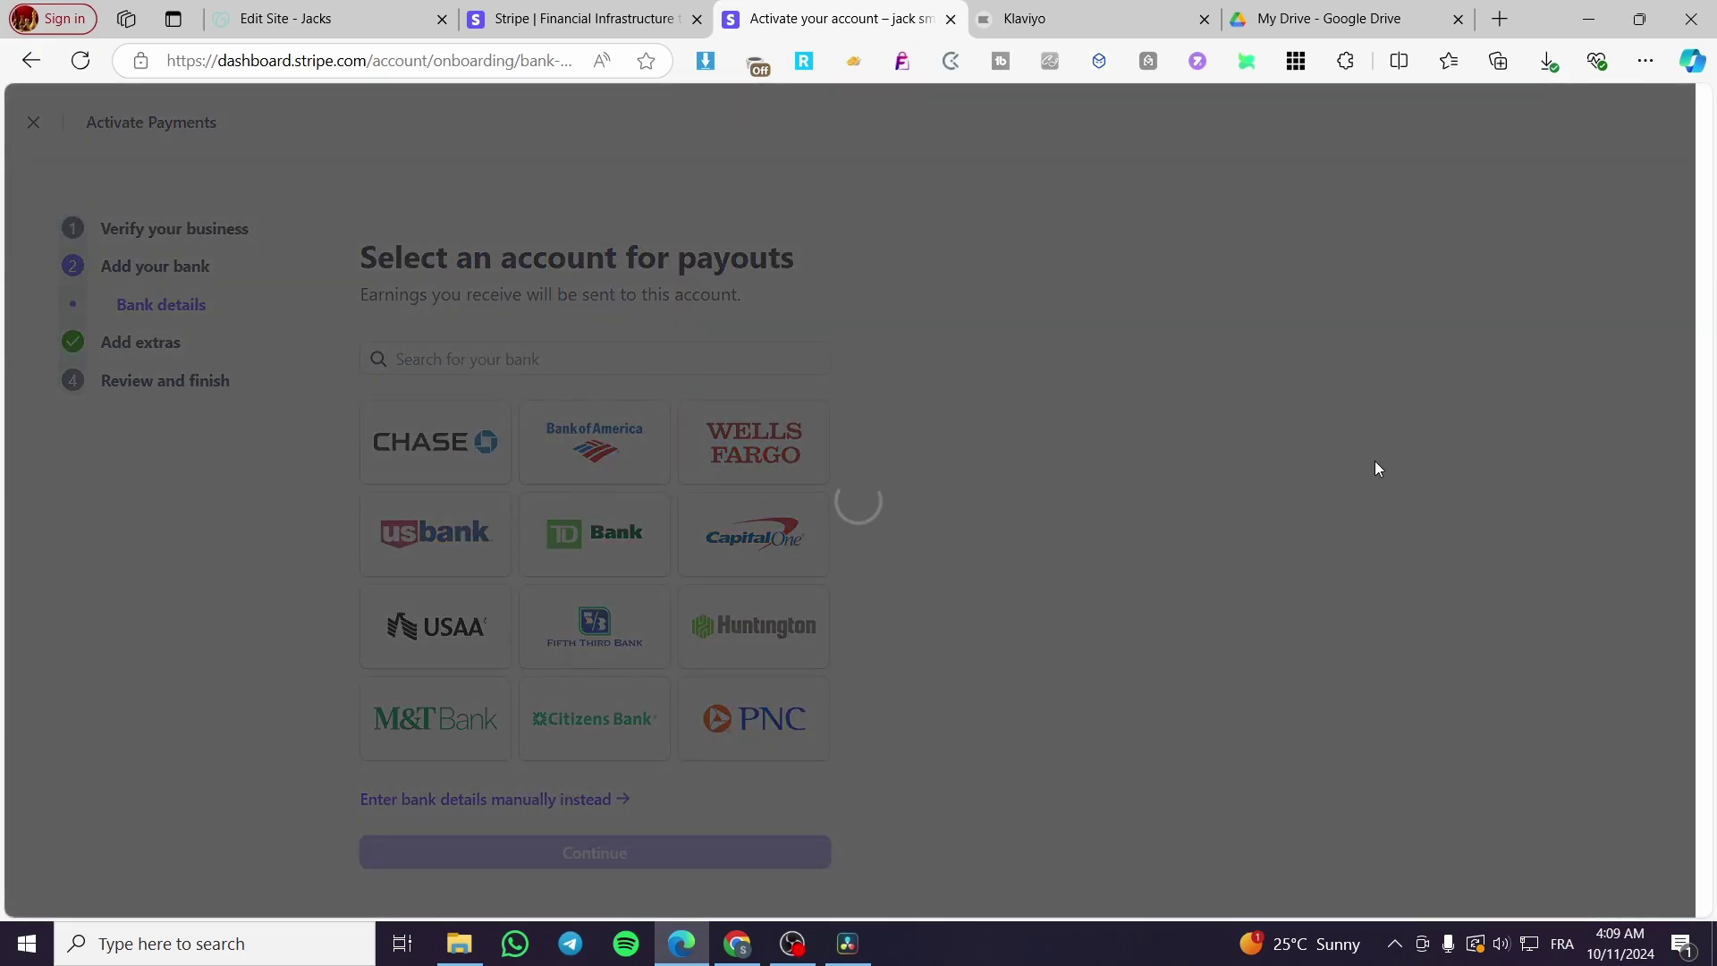
Step: Dismiss the manual bank form, skip to Add extras and reach Tax calculation
click(1025, 186)
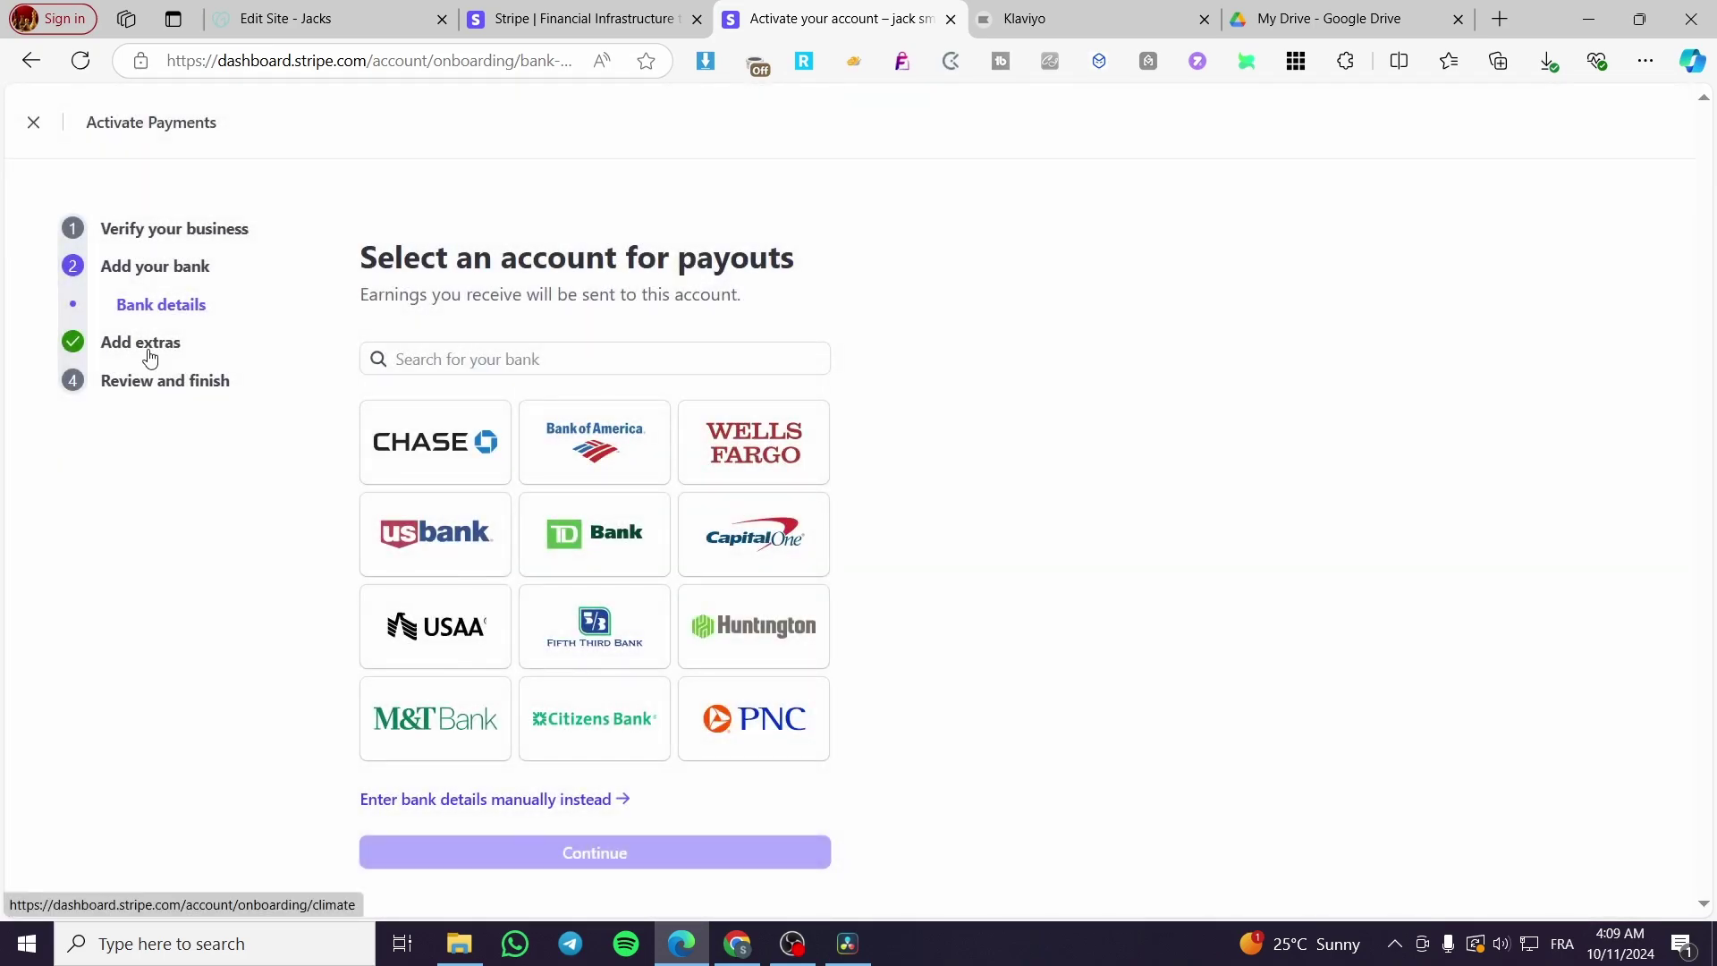
click(143, 353)
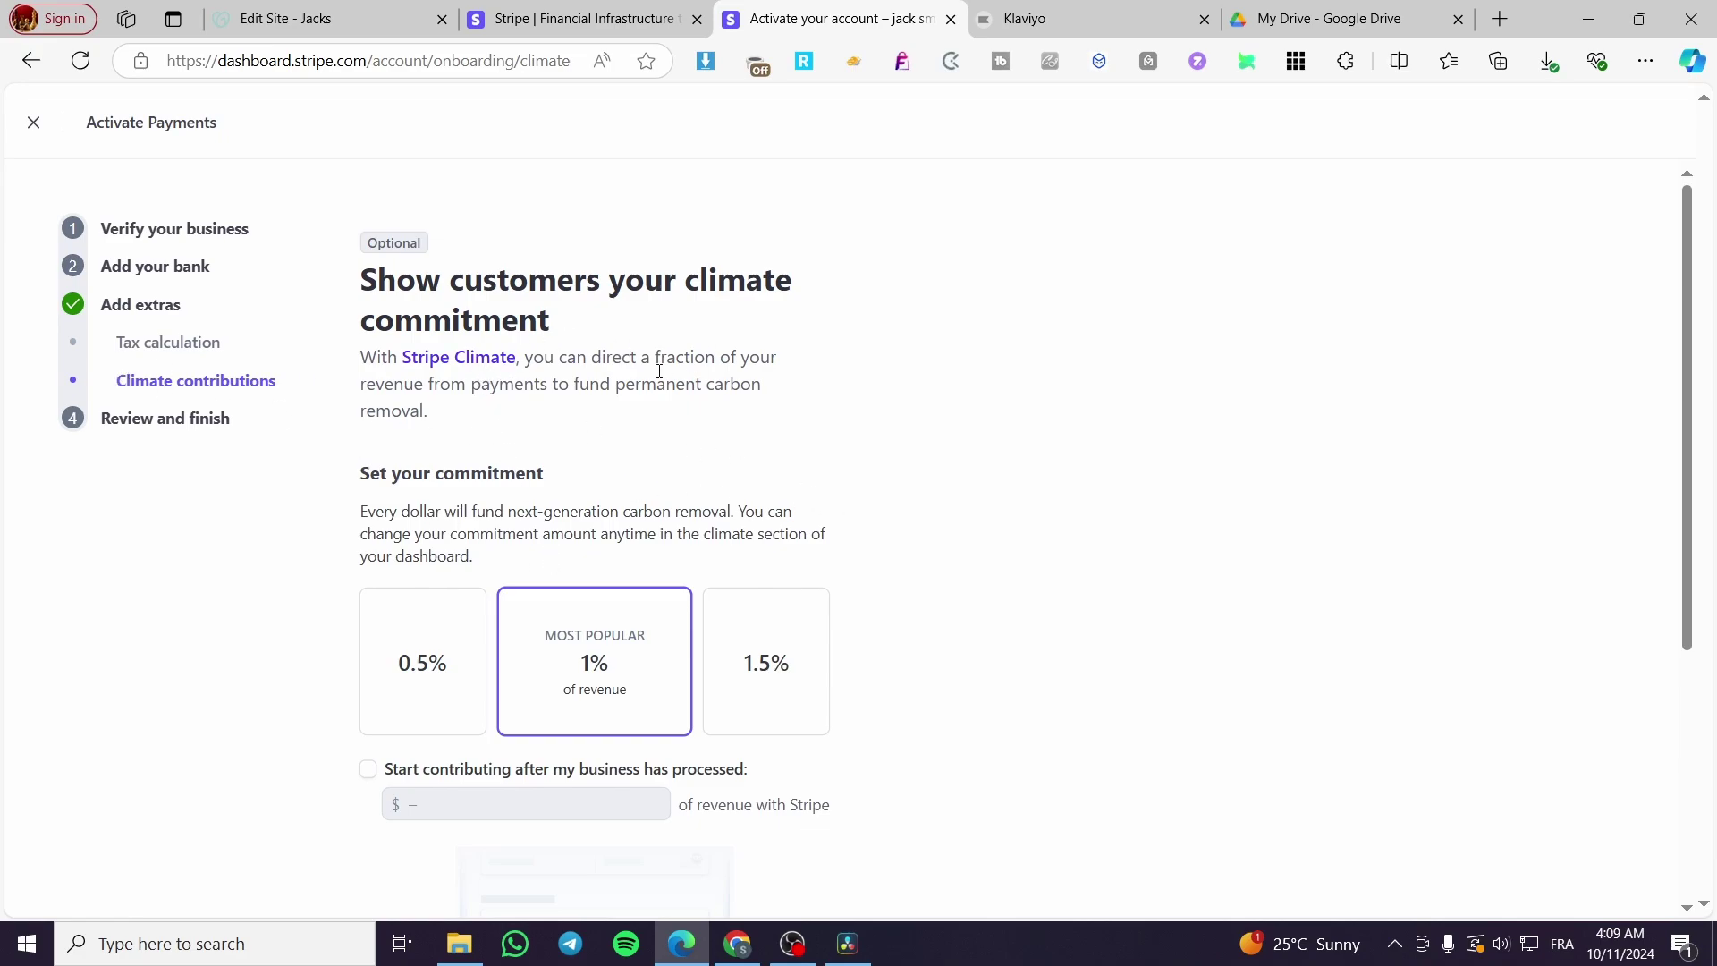
click(180, 346)
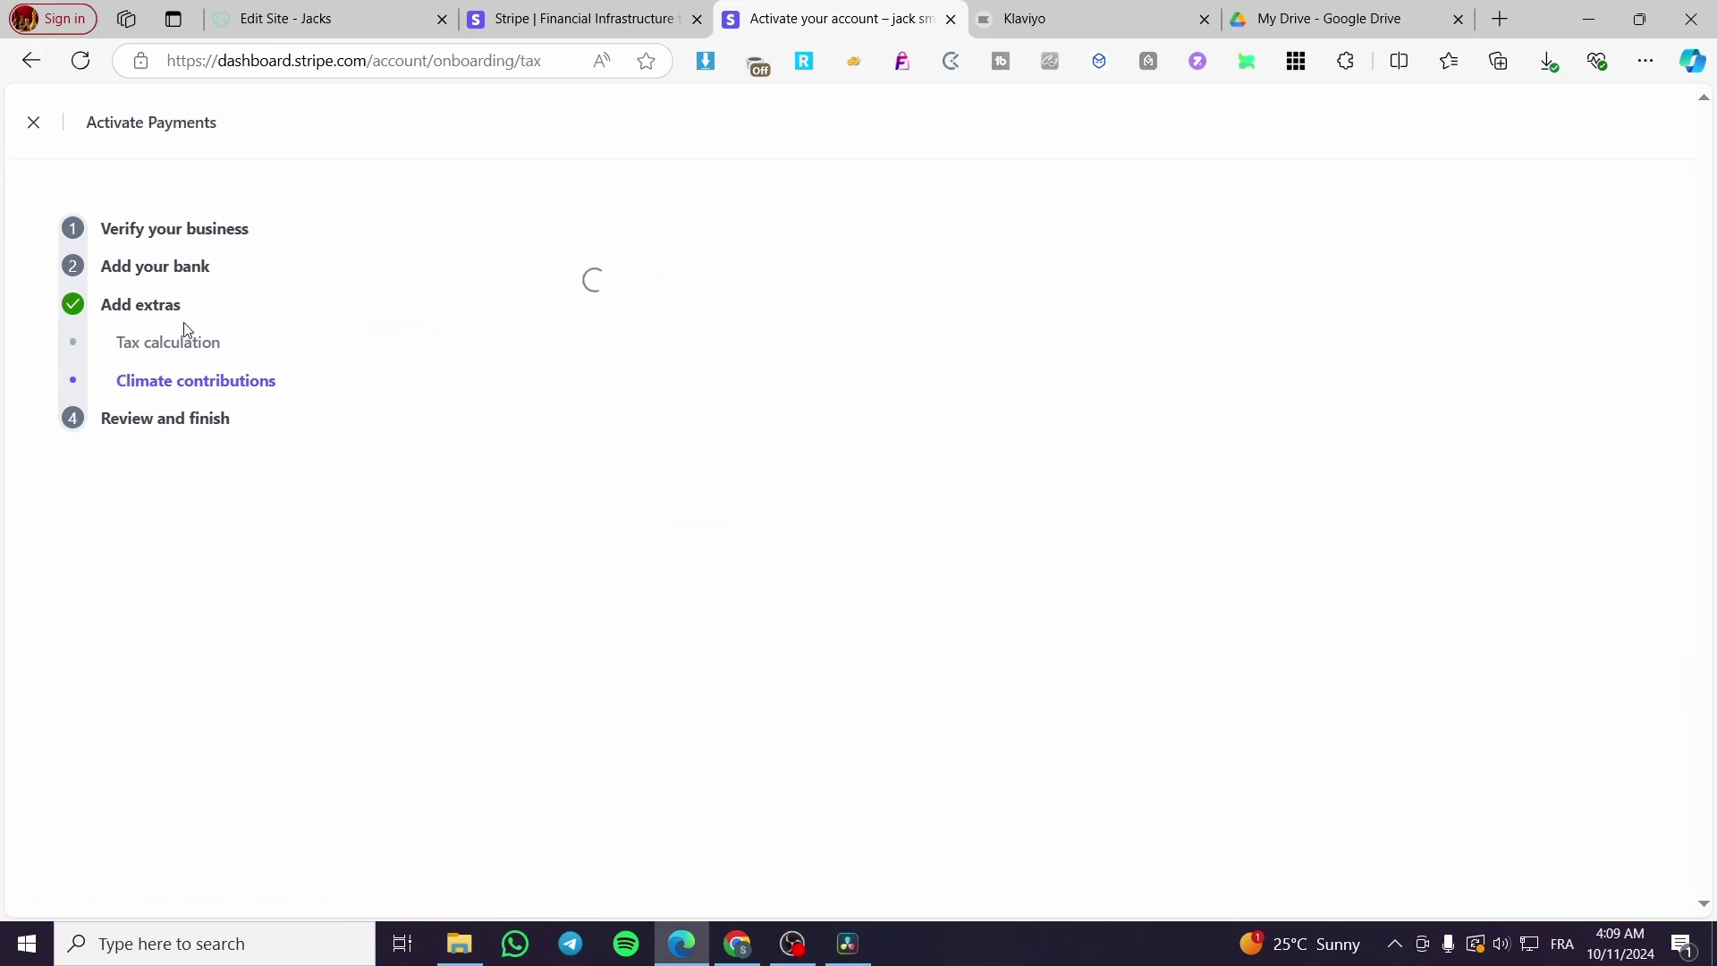
Step: View the Review and submit summary, then exit activation back to the dashboard home
click(191, 422)
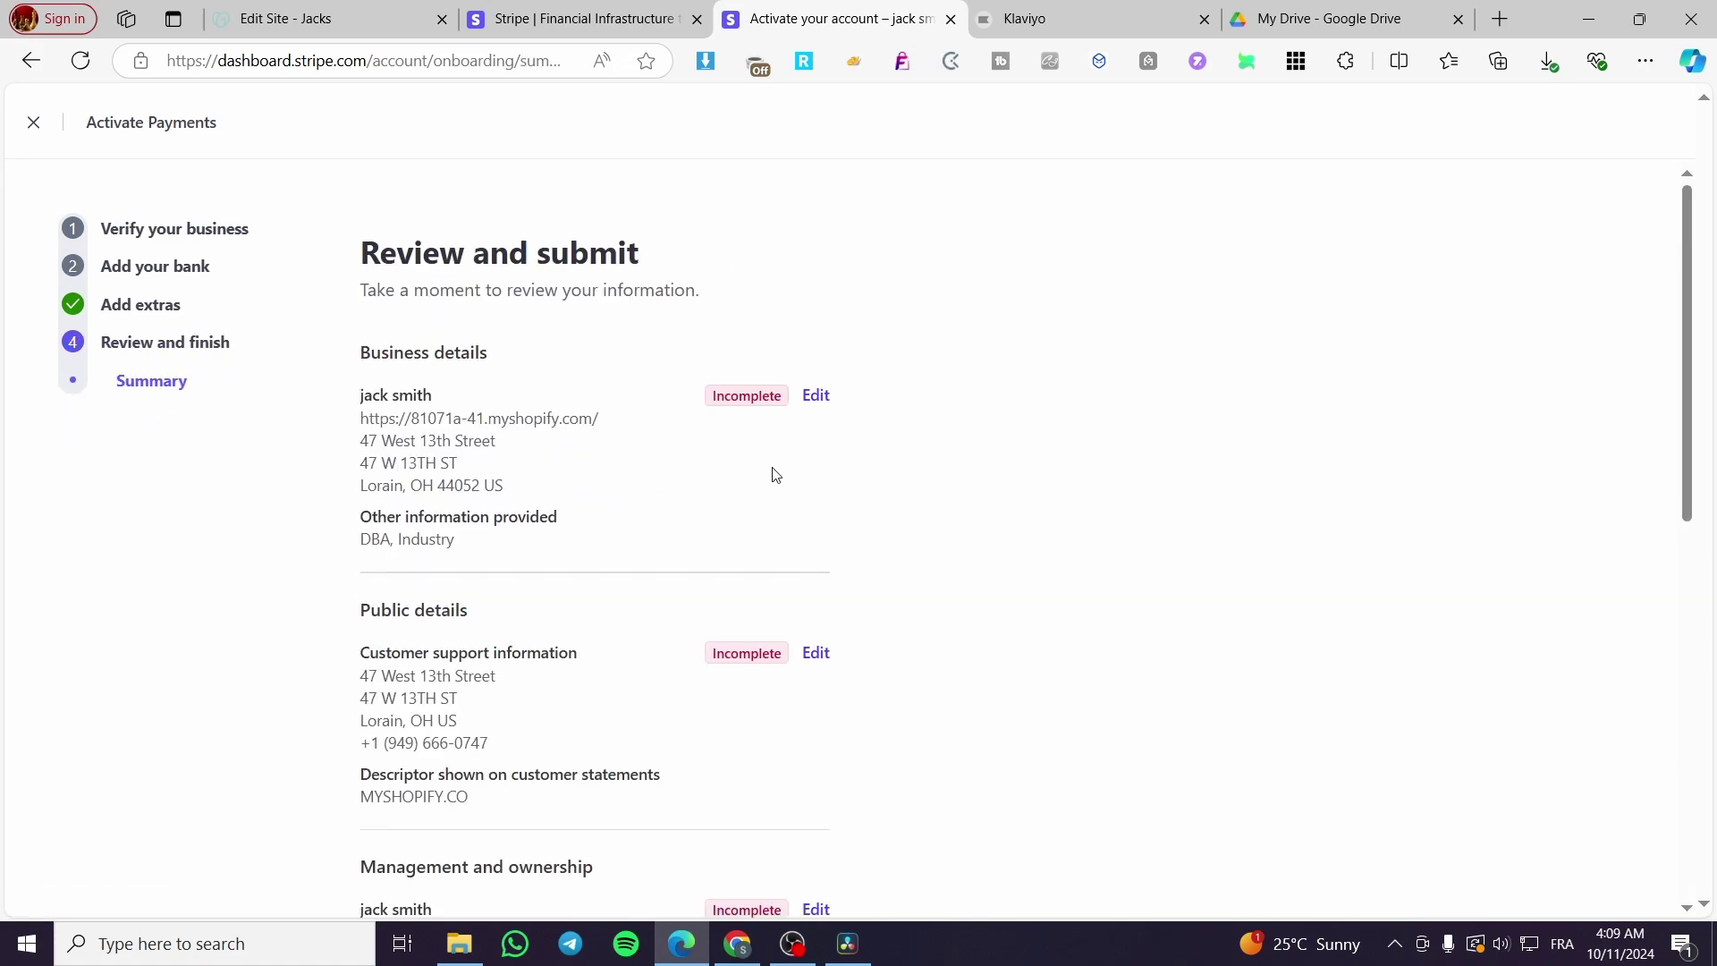
scroll(772, 476, down, 2)
scroll(824, 479, down, 2)
scroll(820, 515, down, 2)
scroll(736, 560, up, 1)
scroll(711, 555, up, 5)
scroll(780, 461, down, 10)
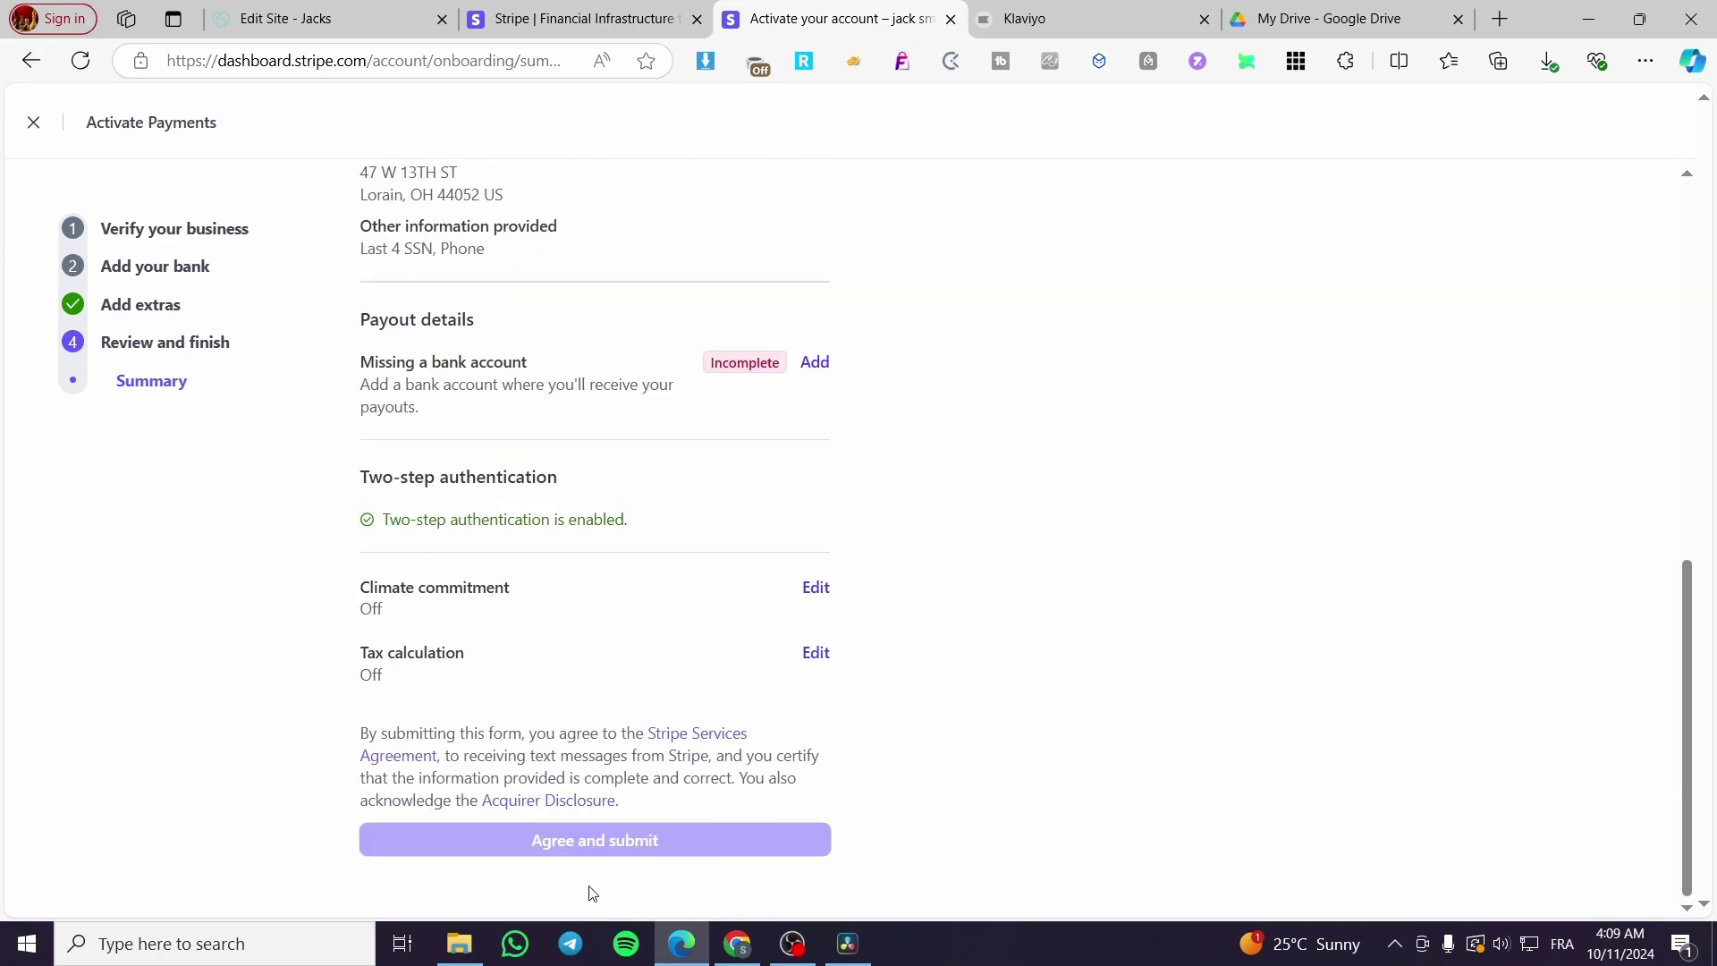
scroll(190, 463, up, 10)
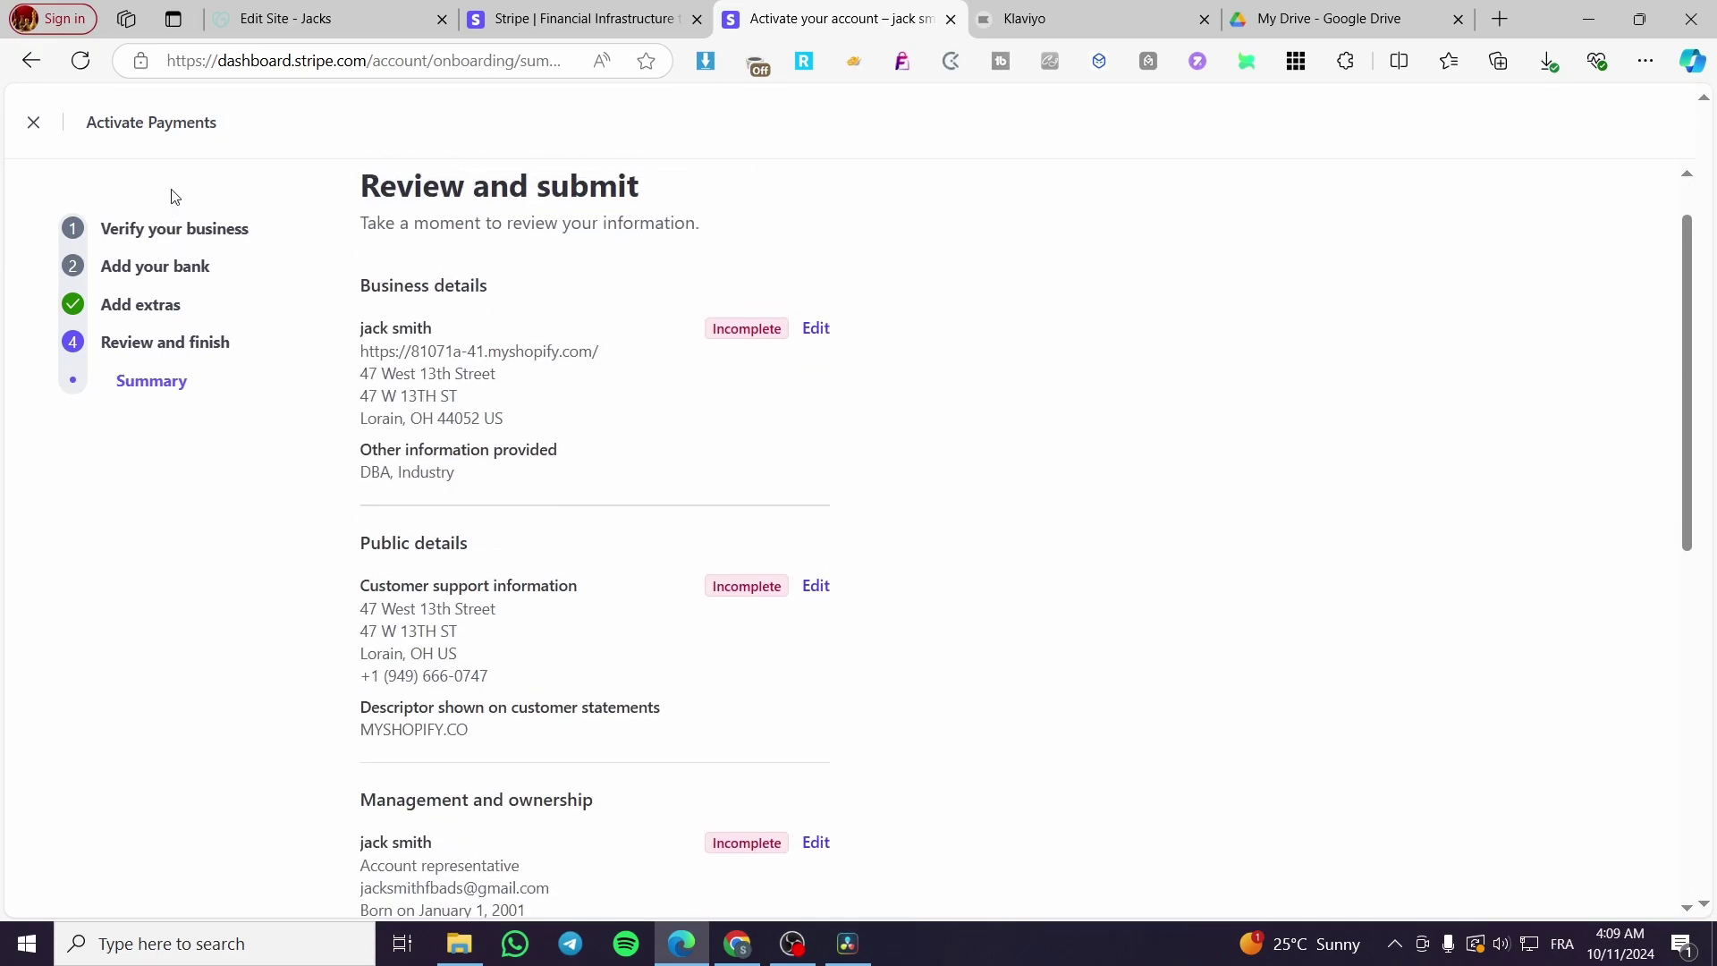
click(34, 122)
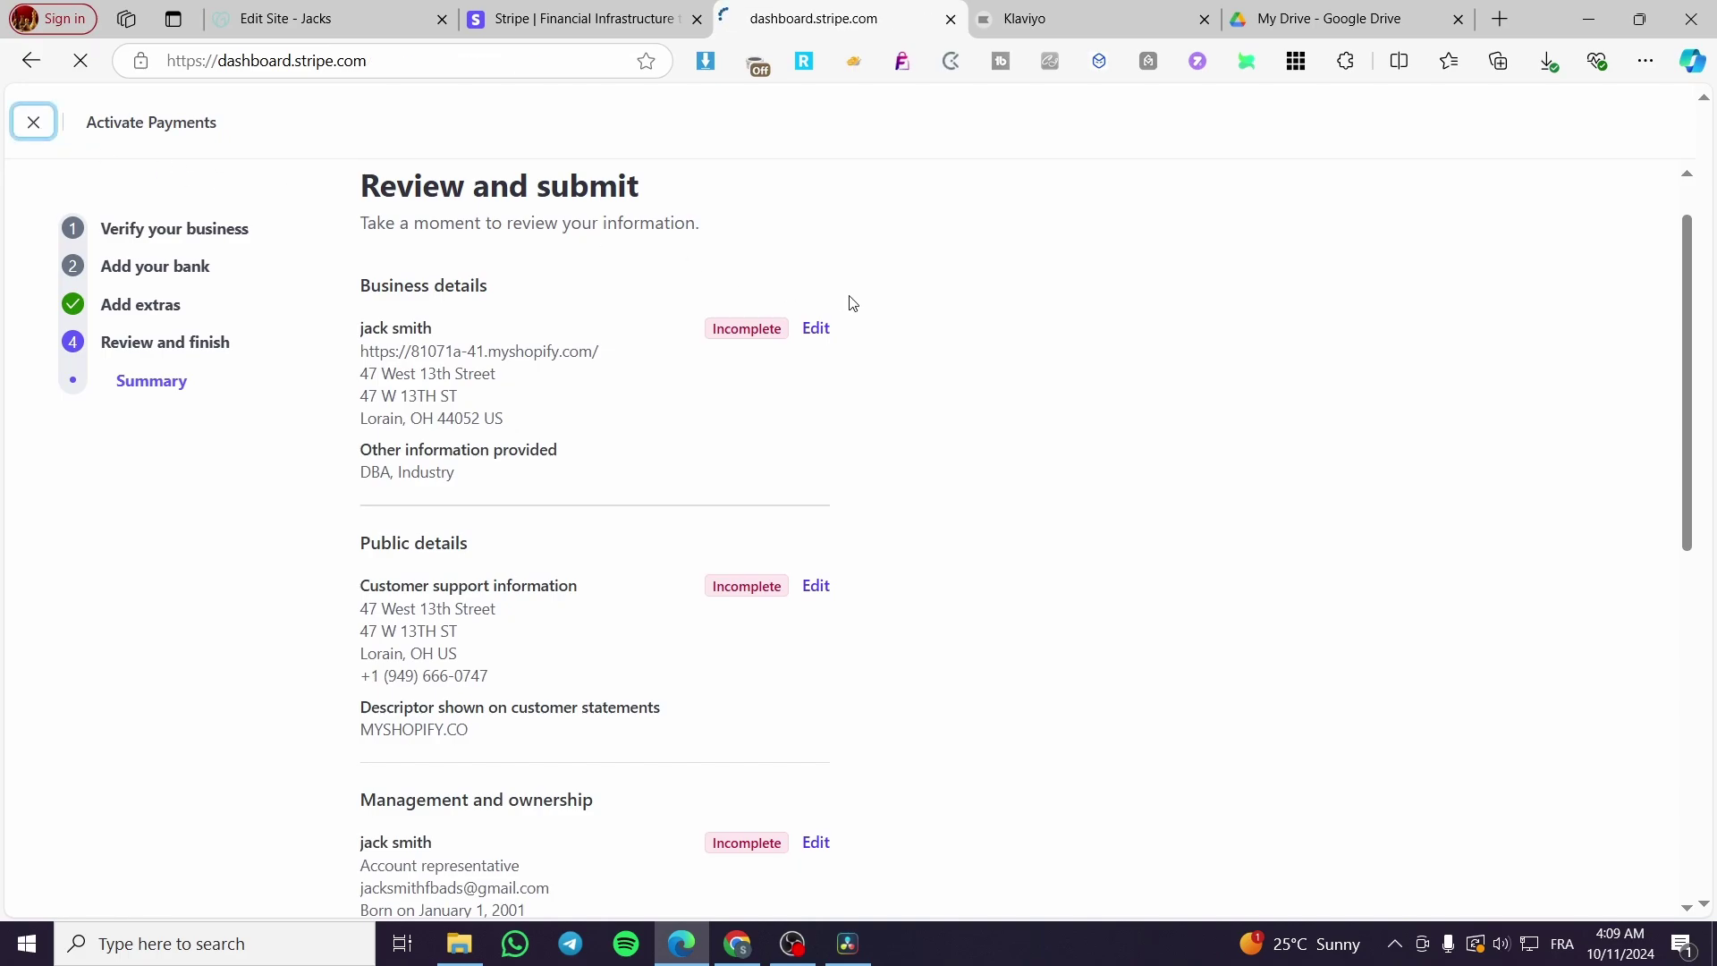